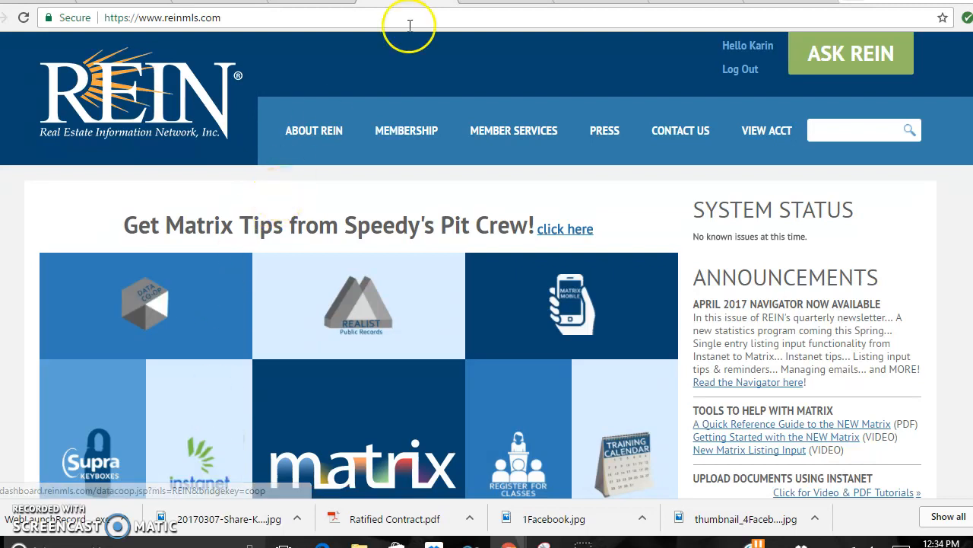
Switch to the pr.transactiondesk.com tab showing the TransactionDesk Agent Dashboard.
click(597, 2)
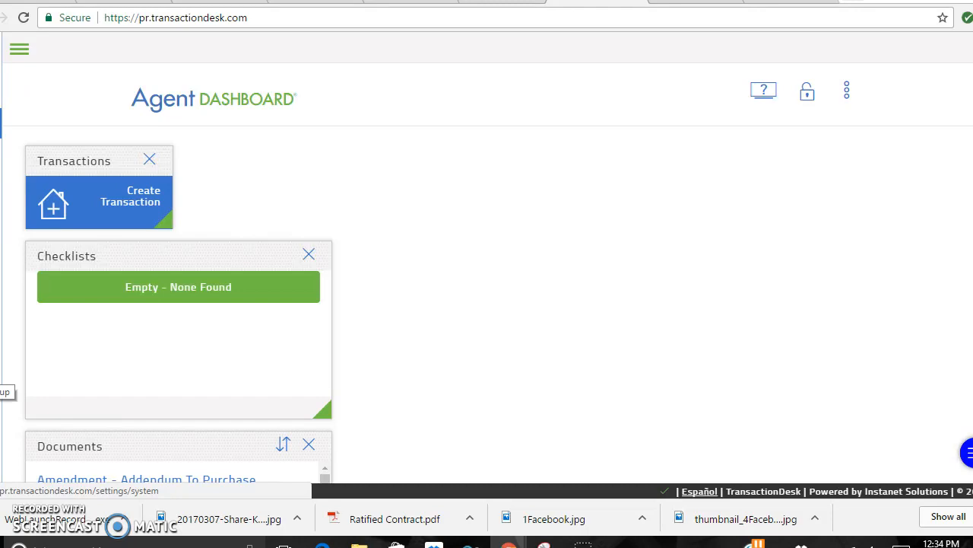
Go to Transaction Templates under Setup Options and start a new template.
click(1, 379)
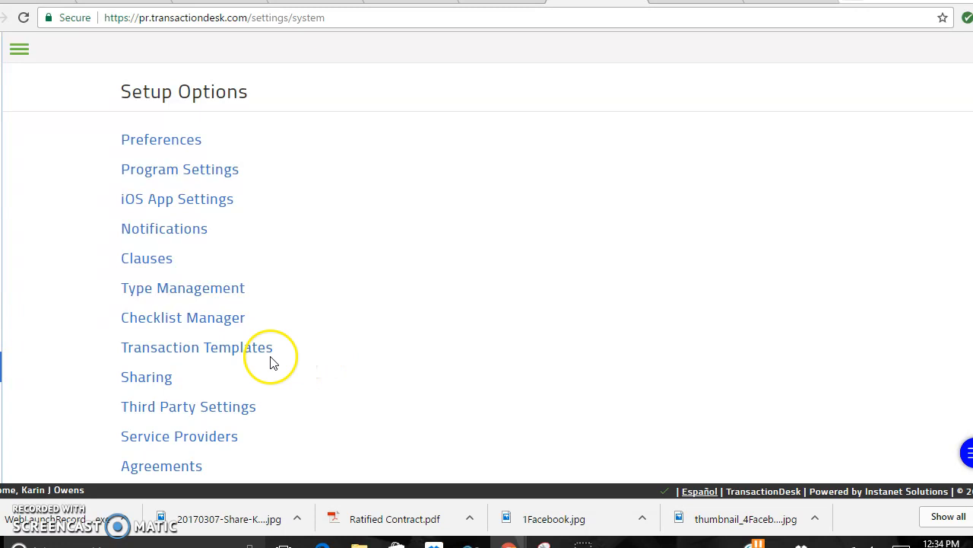
click(225, 352)
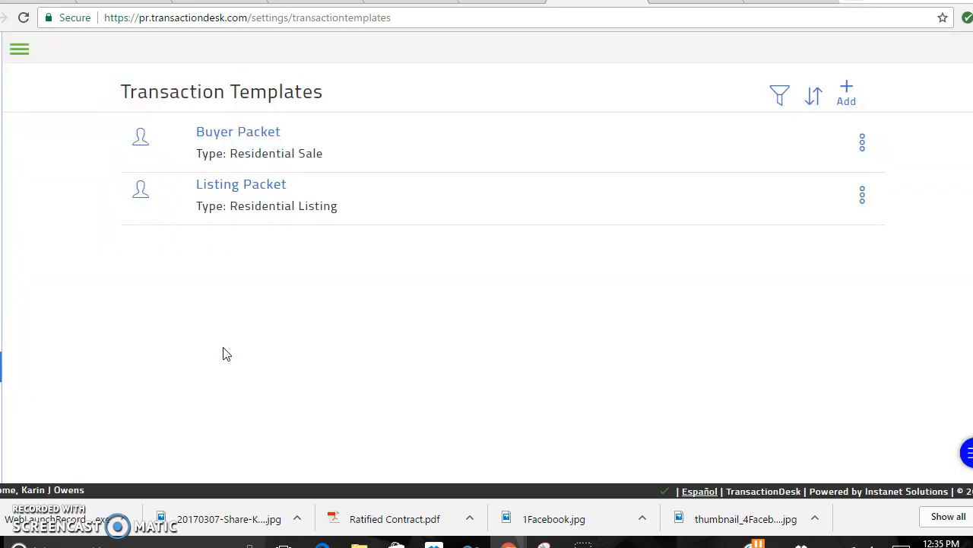
click(851, 89)
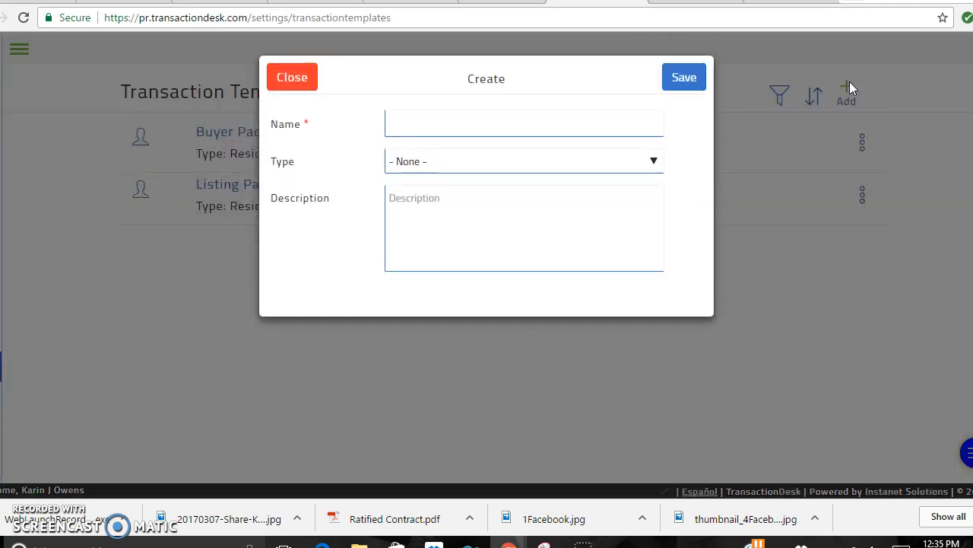
Save a new template named 'Buyer Packet' with type Residential Sale.
click(637, 131)
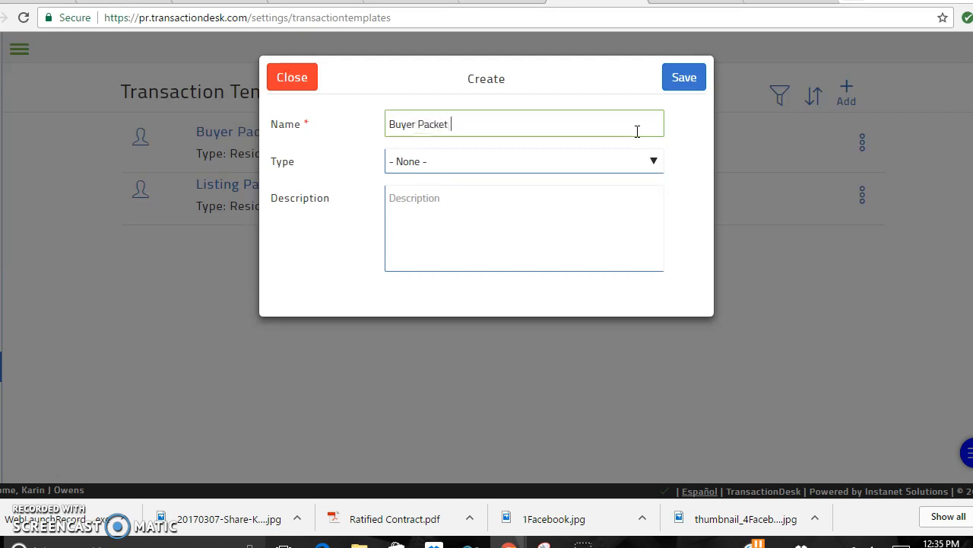
click(489, 165)
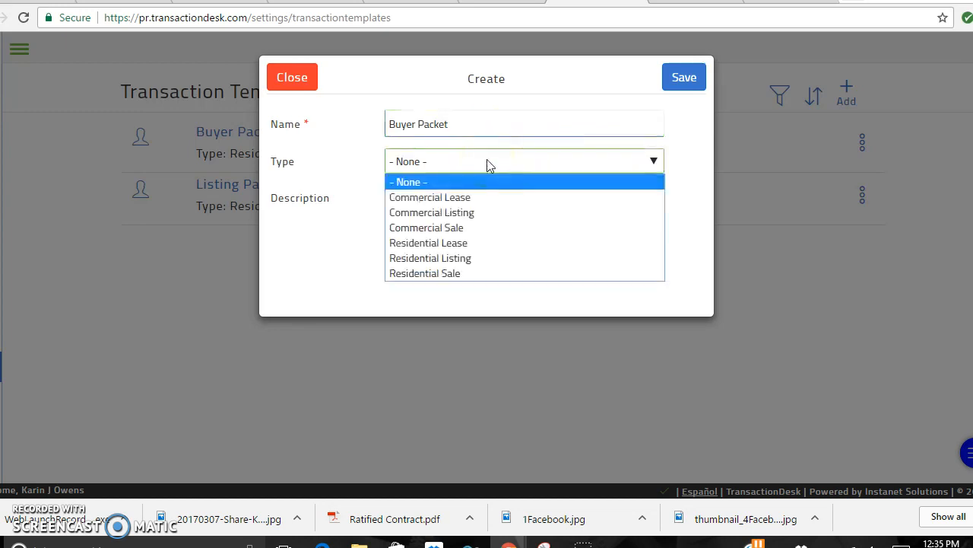
click(458, 274)
click(476, 210)
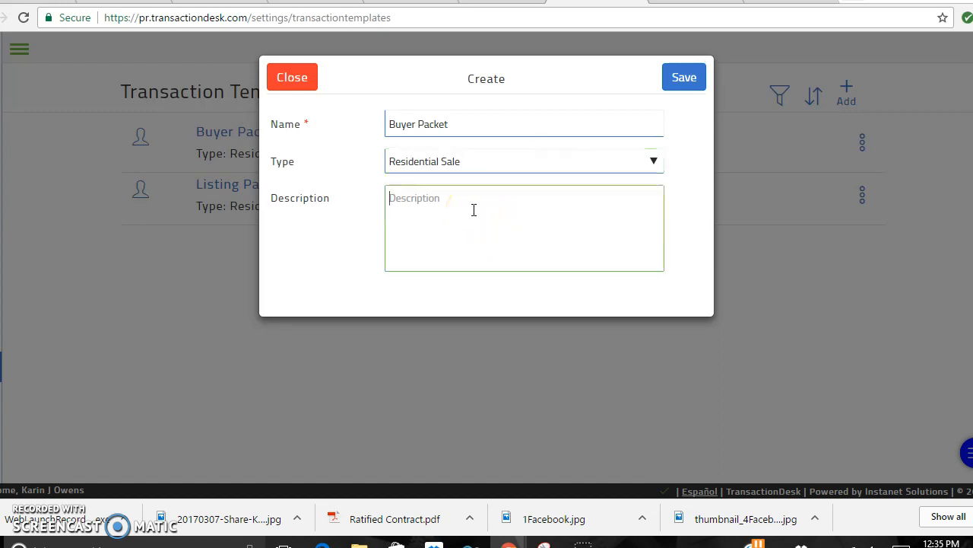
click(674, 80)
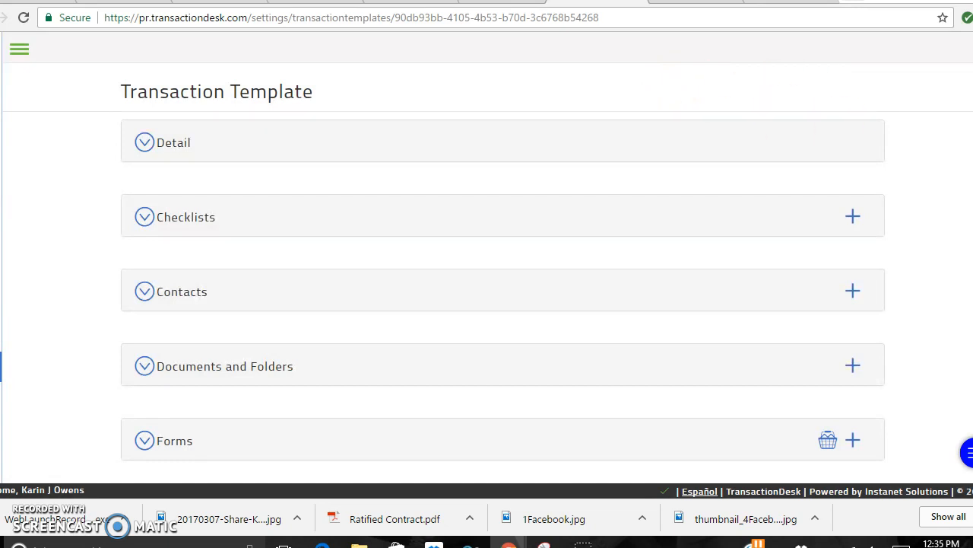
Expand the template's Forms section and open the window for adding forms.
scroll(503, 290, down, 1)
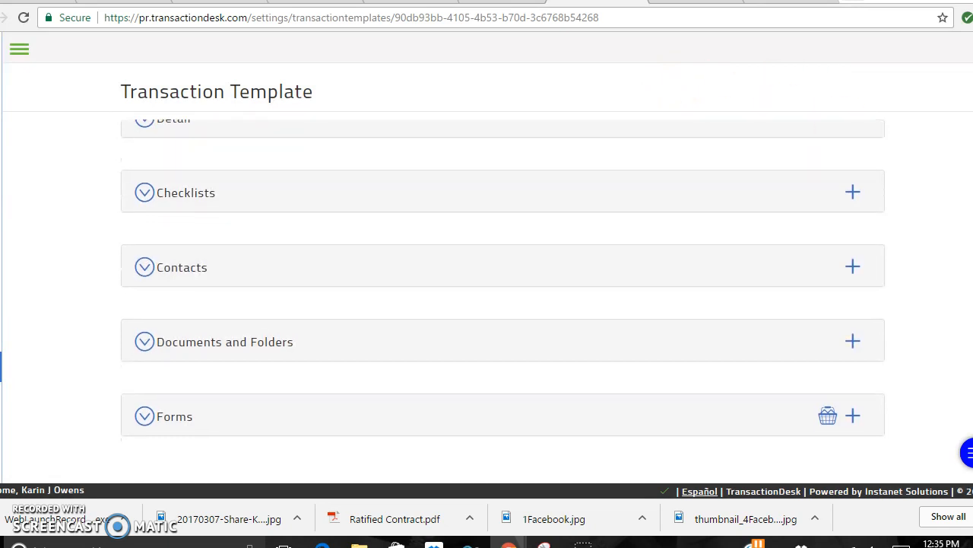
click(177, 431)
triple_click(225, 342)
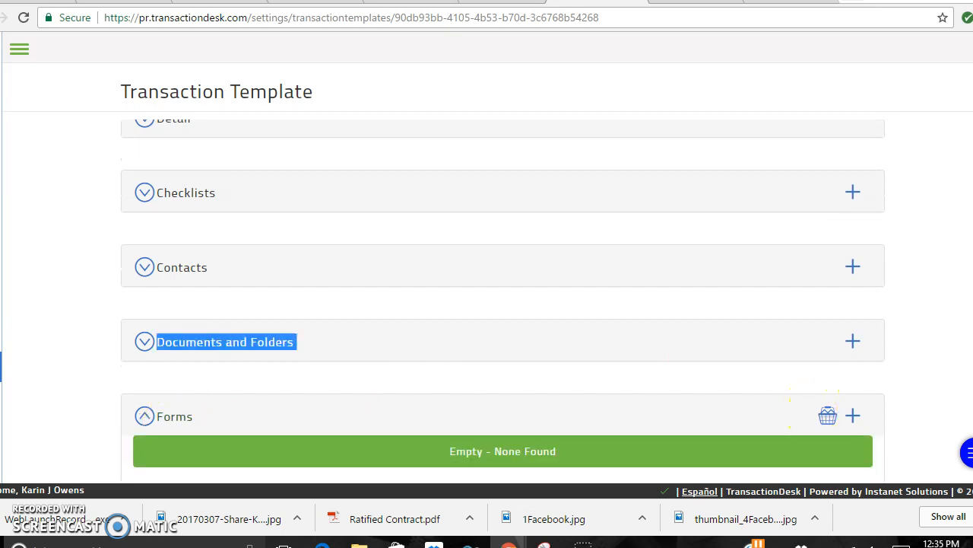
scroll(502, 304, down, 1)
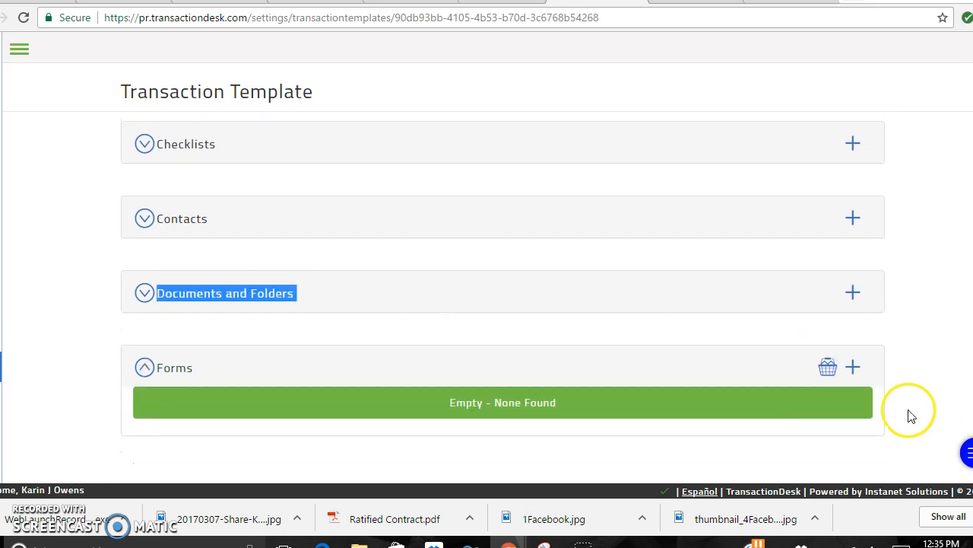
click(853, 367)
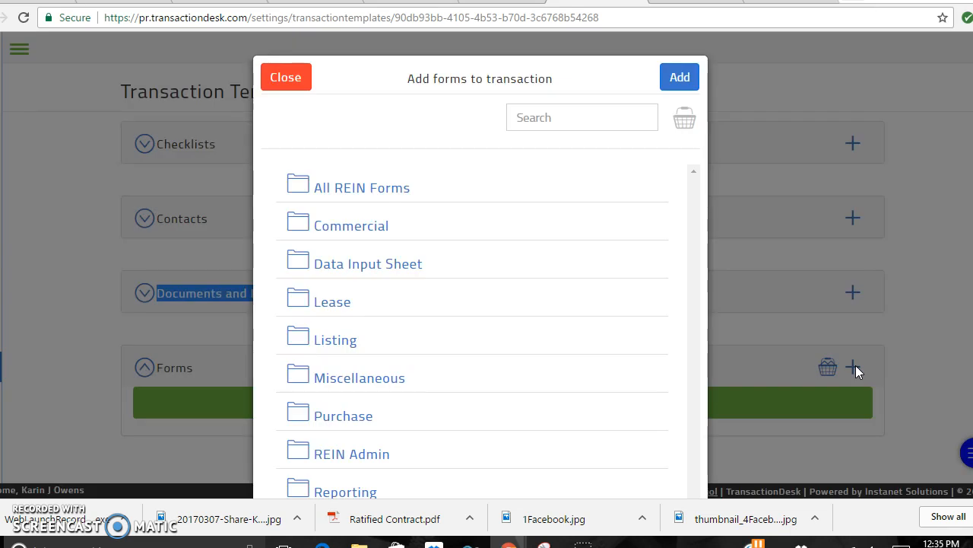
Search the form library for 'PA' and tick Standard Purchase Agreement (PA).
click(534, 116)
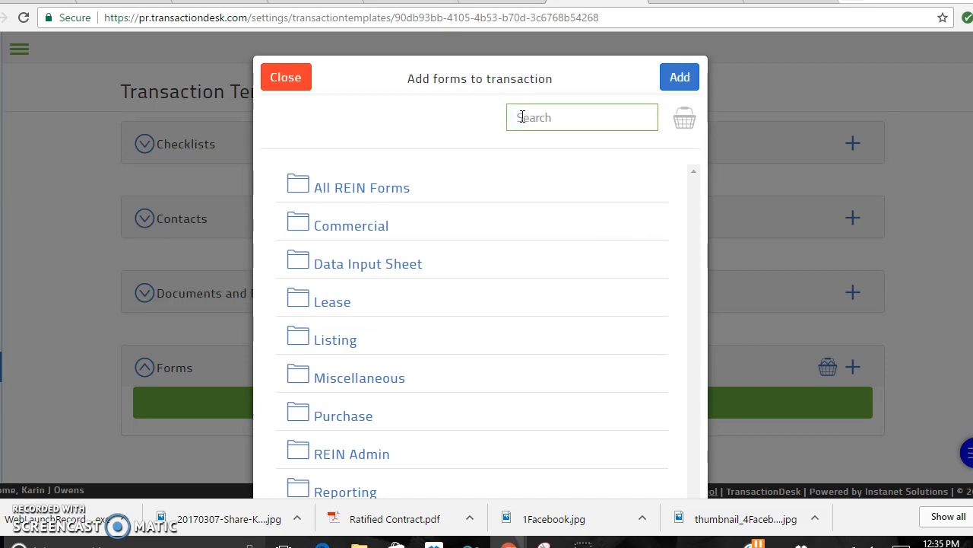
text(purchase)
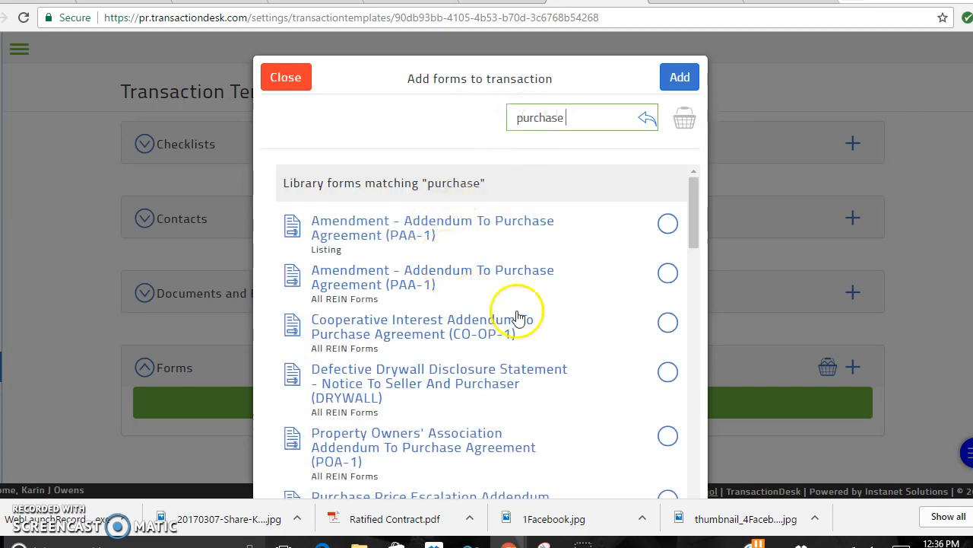
drag(696, 226, 702, 283)
drag(589, 120, 491, 123)
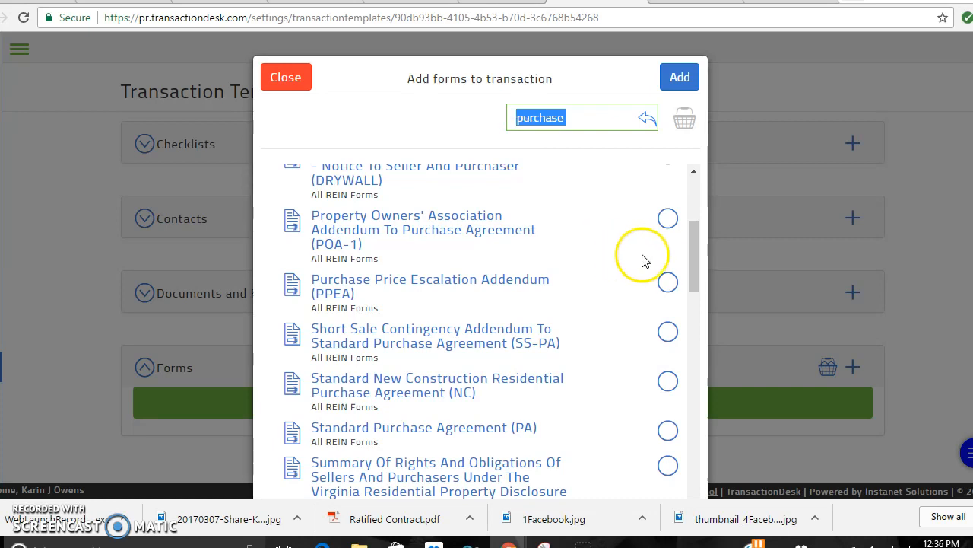
text(stand)
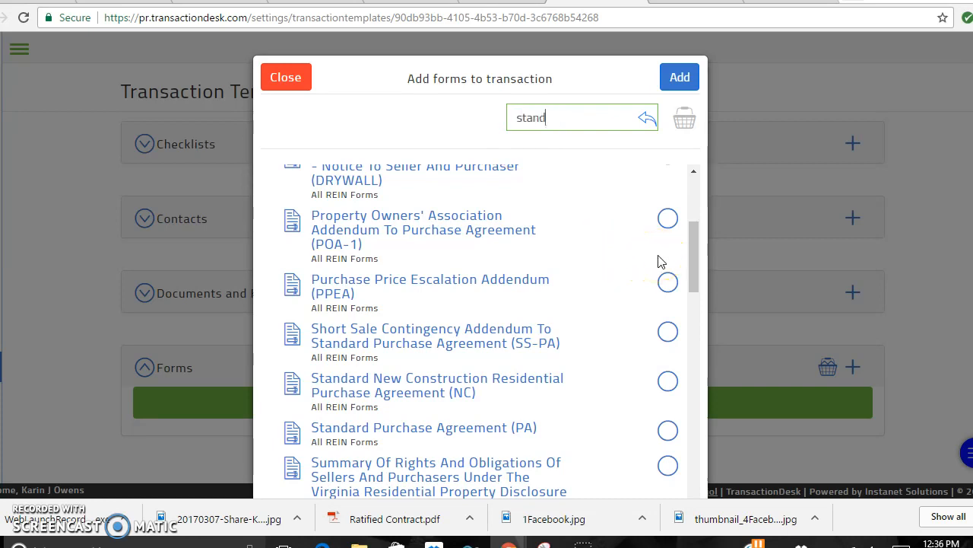
text(a)
drag(698, 256, 691, 189)
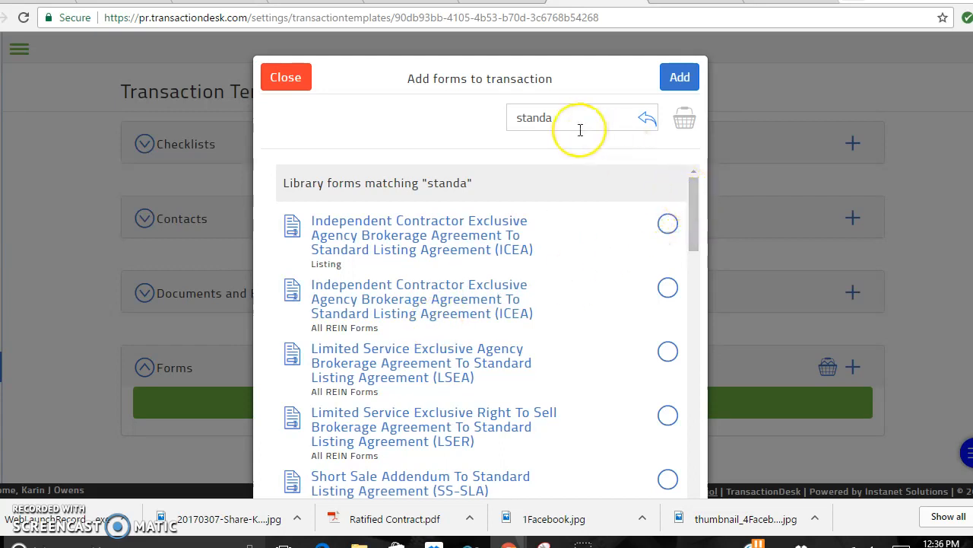
drag(551, 120, 519, 118)
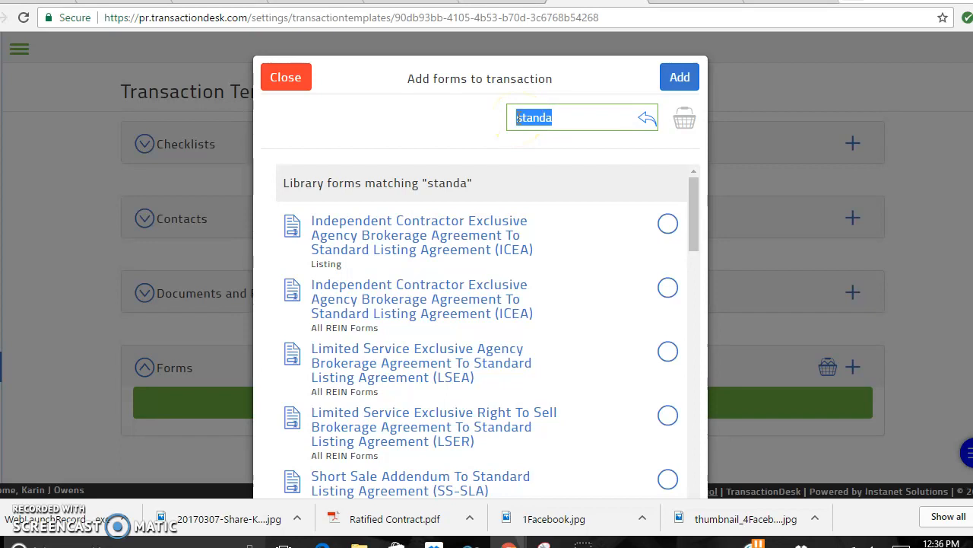
drag(698, 202, 704, 304)
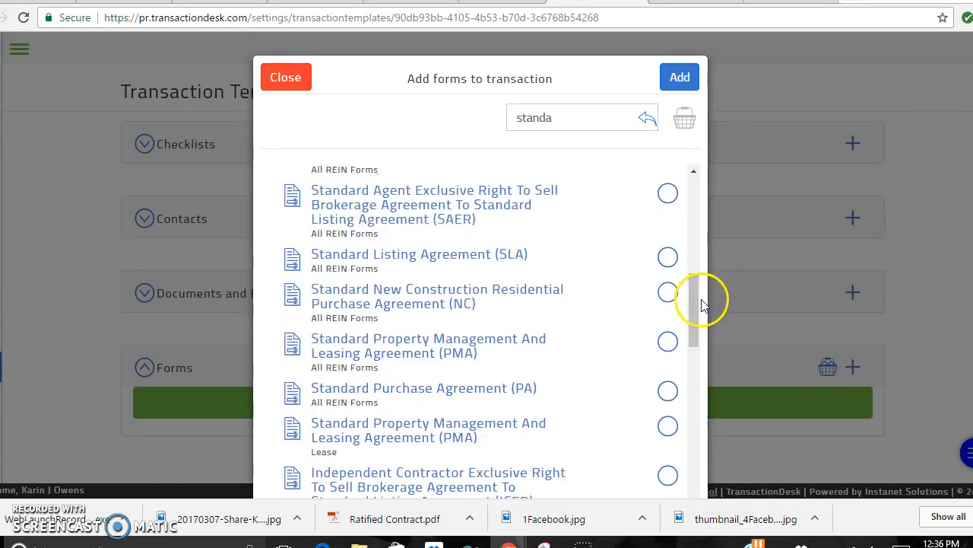
drag(591, 119, 467, 126)
text(P)
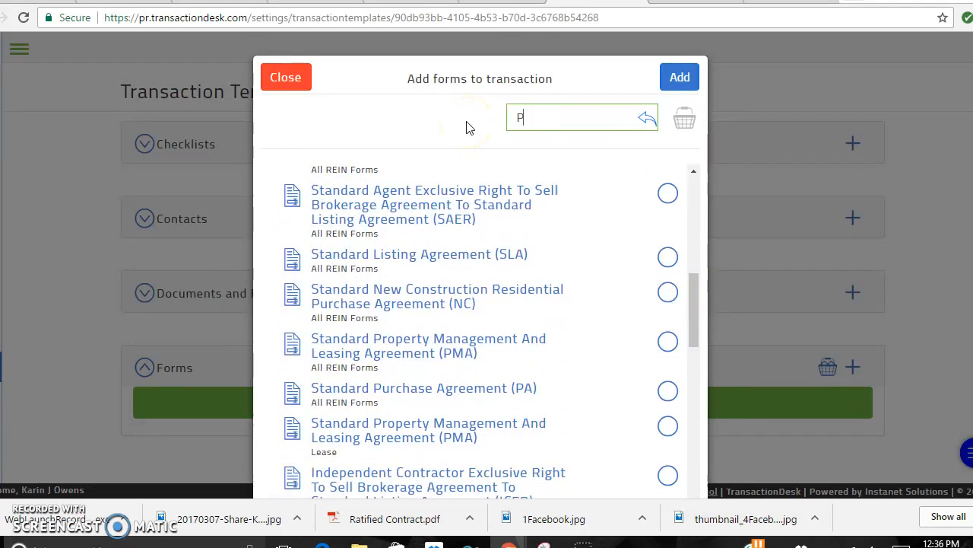
text(A)
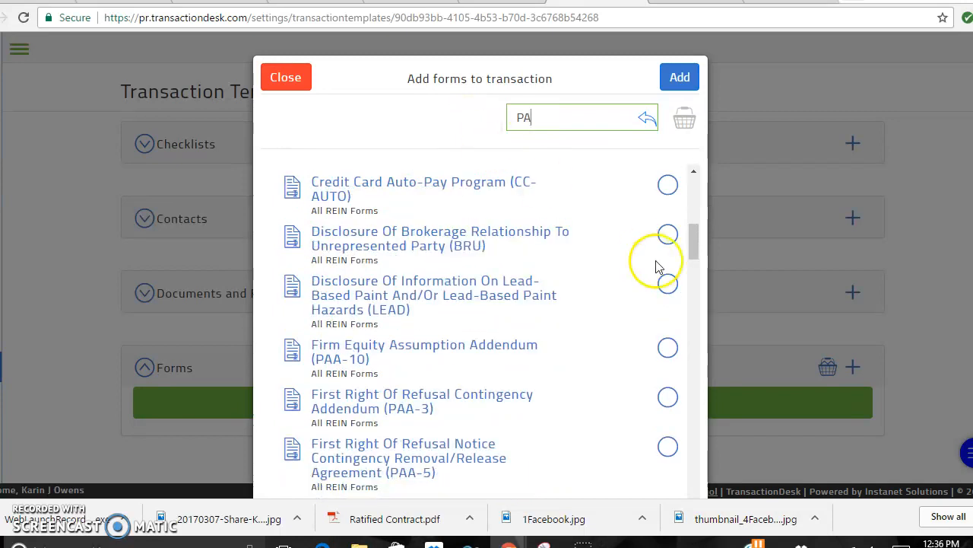
mouse_move(698, 233)
mouse_down()
mouse_move(700, 187)
mouse_move(703, 289)
mouse_up()
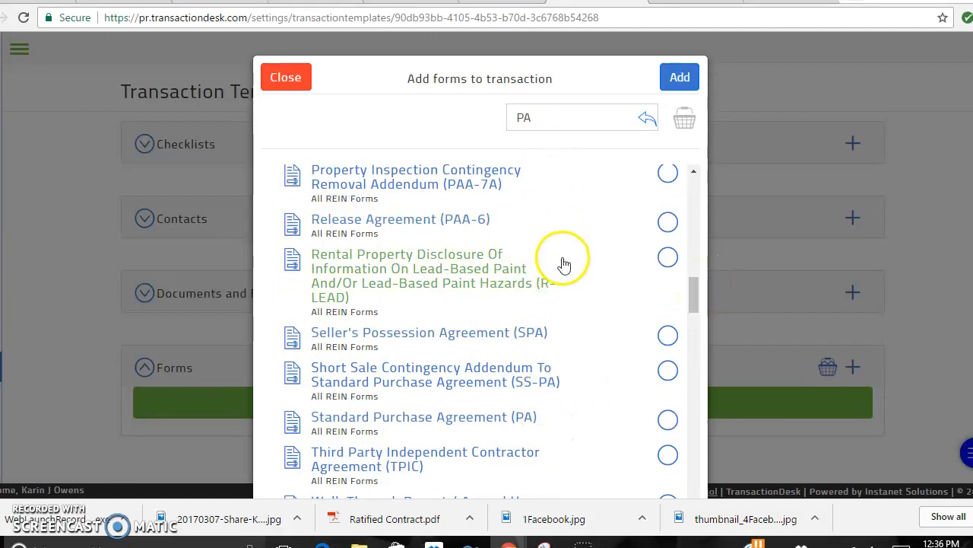
click(546, 119)
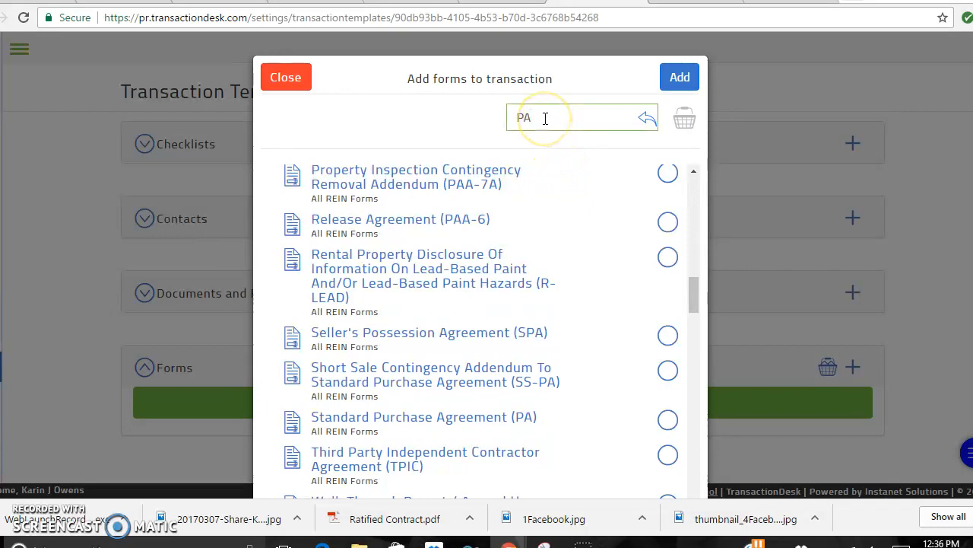
click(401, 424)
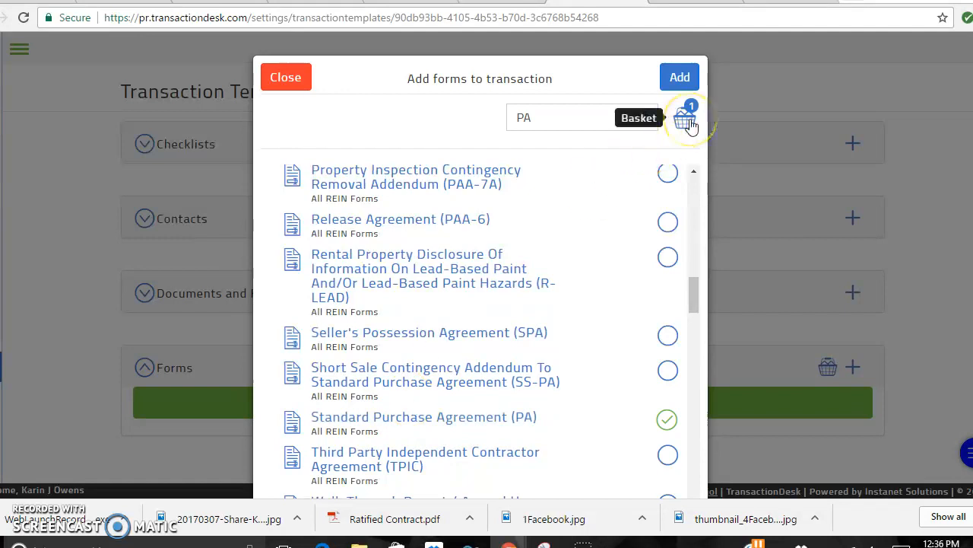
Search 'broker' and add Selling Firm Brokerage Fee Notice (COM-1) to the basket.
click(584, 119)
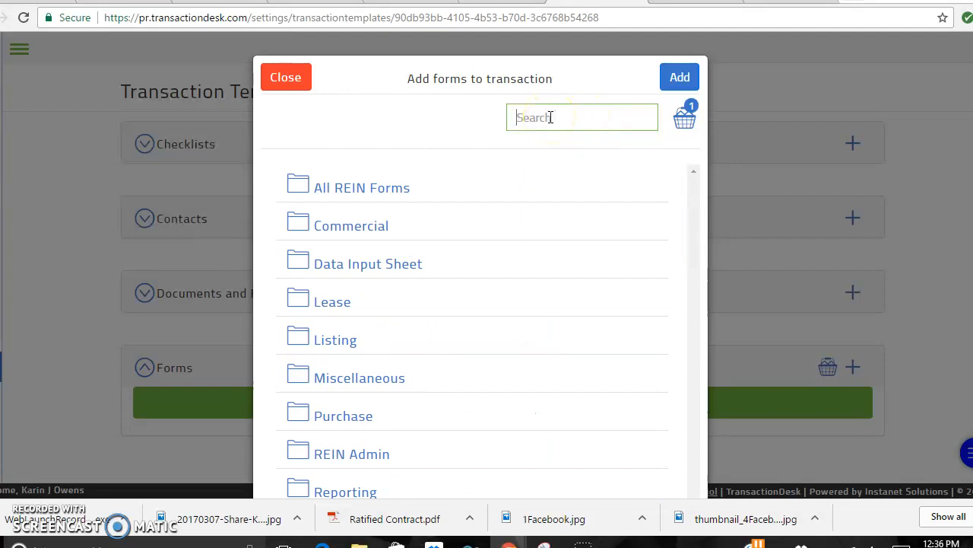
text(brokerage)
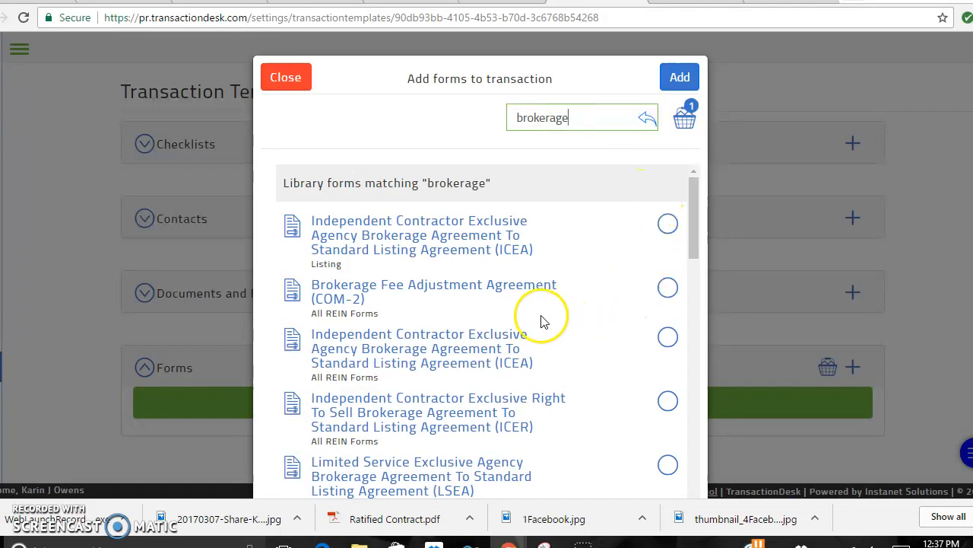
drag(693, 253, 694, 284)
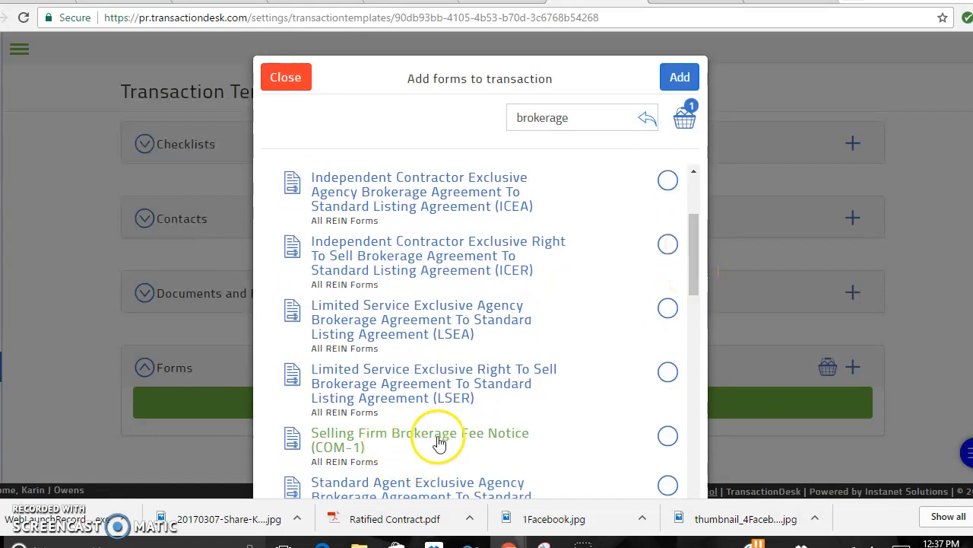
click(667, 436)
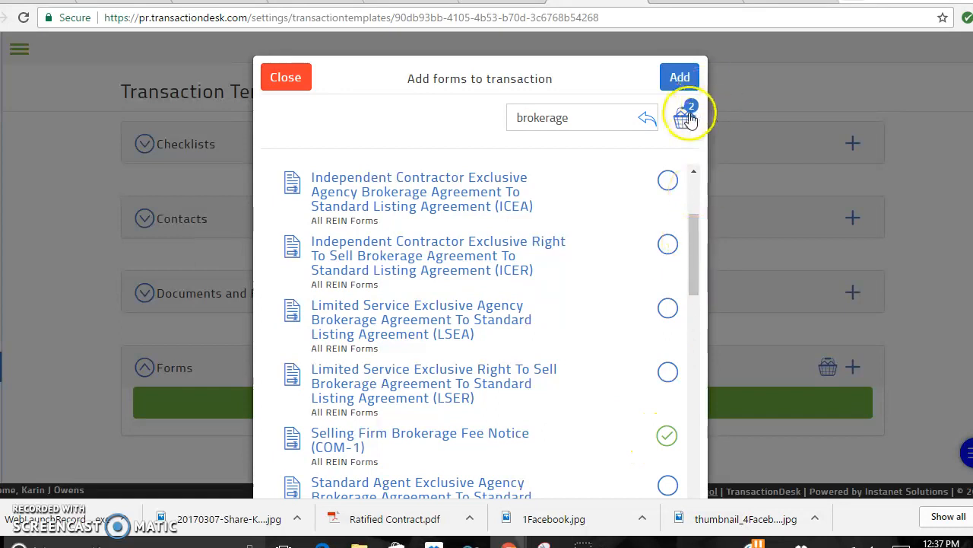
Search 'Property inspe' and add the PAA-7 and PAA-7A inspection contingency addenda.
drag(591, 119, 491, 124)
key(BackSpace)
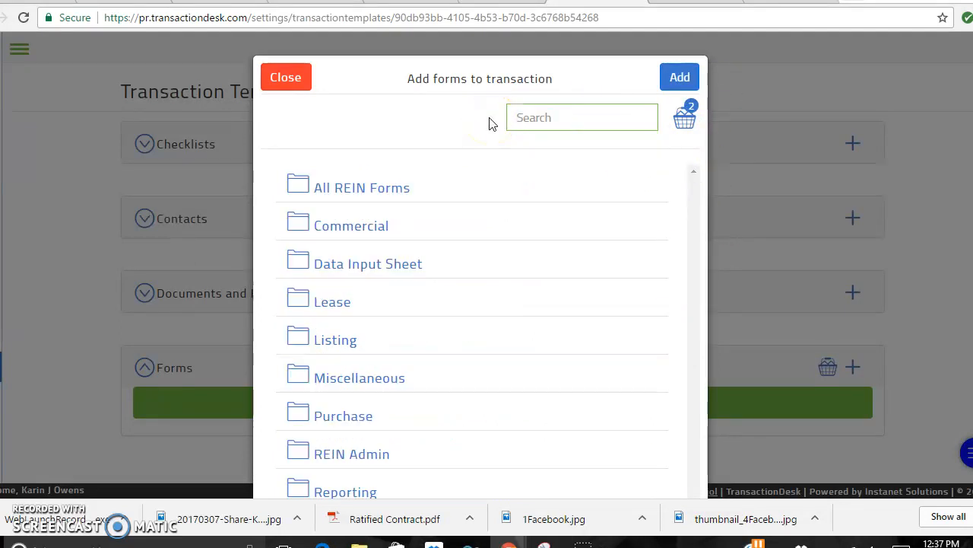
text(PICA)
click(570, 108)
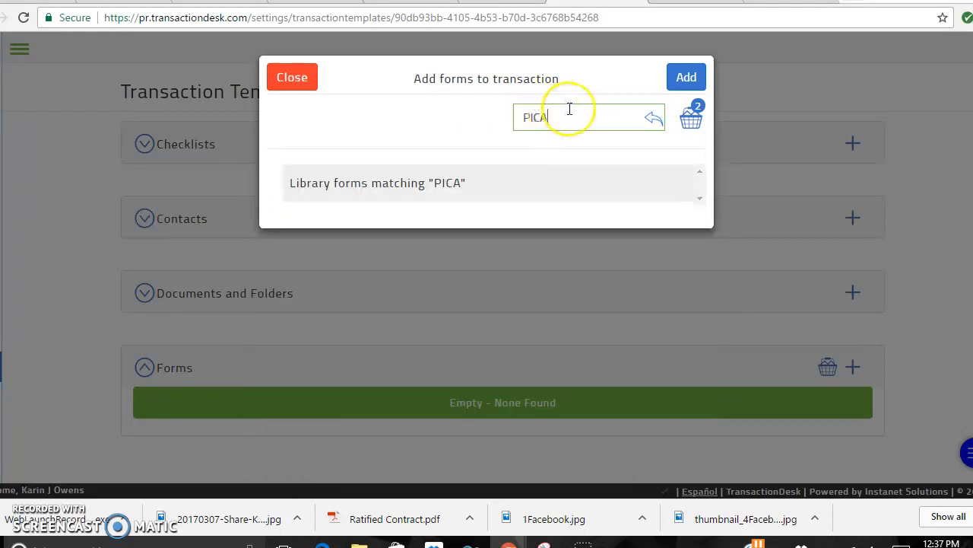
text(roperty inspec)
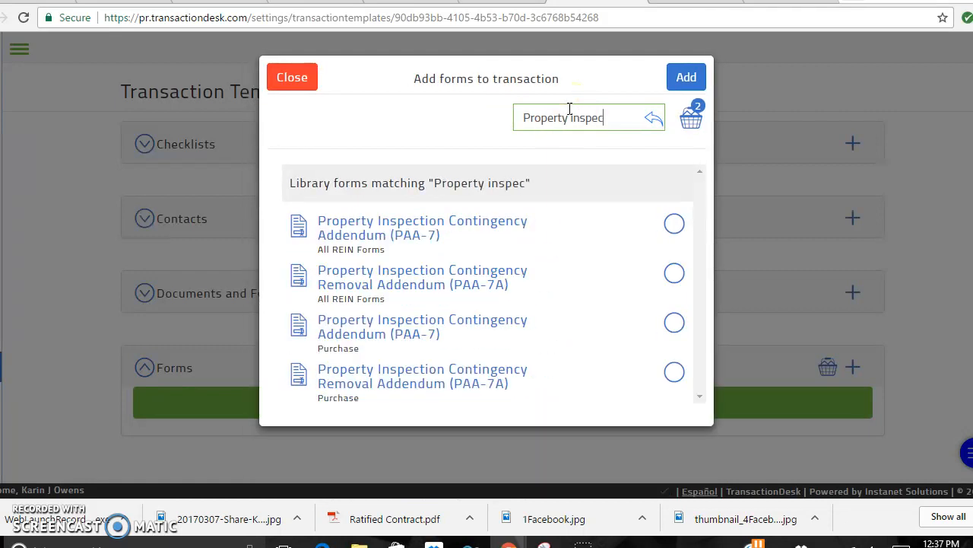
click(672, 228)
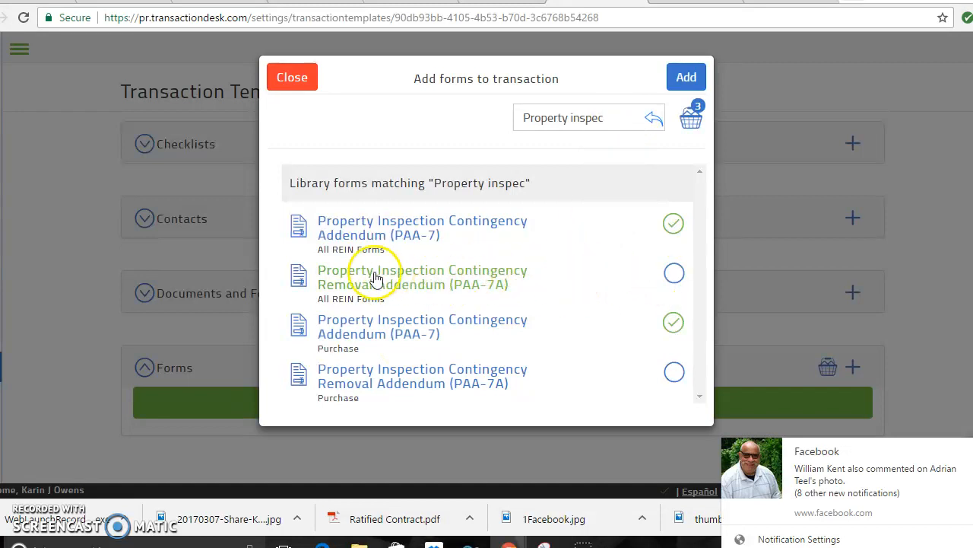
click(674, 275)
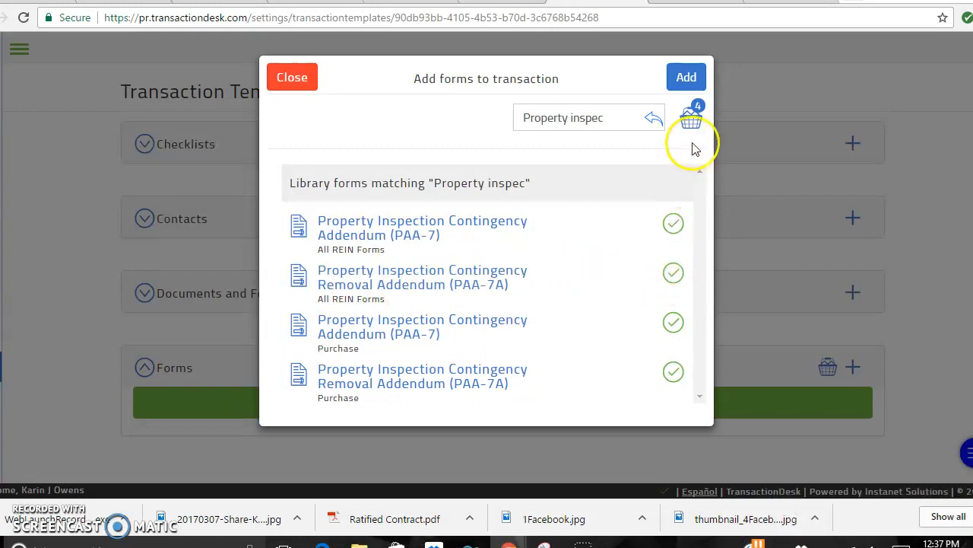
Add the Walk Through Report (WALK) and add all chosen forms to the template.
click(620, 118)
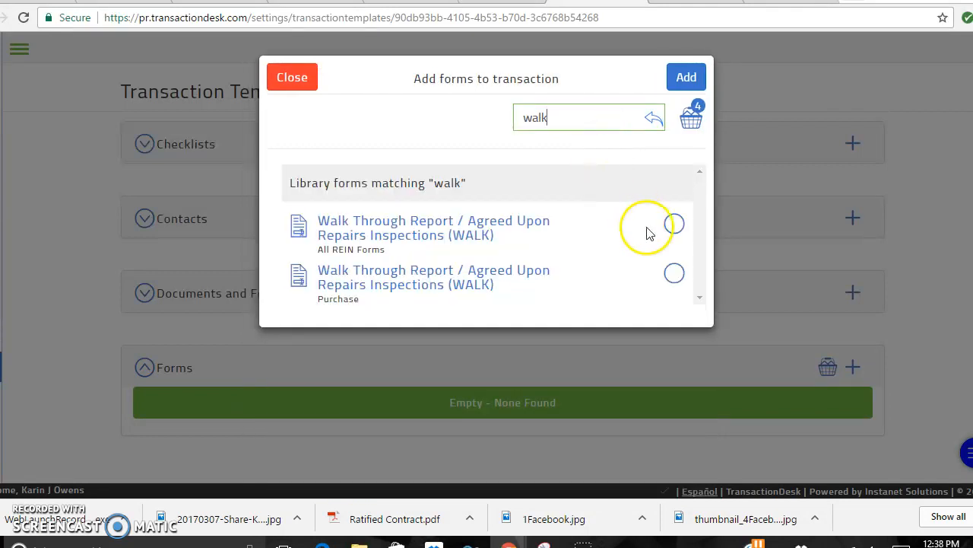
click(673, 227)
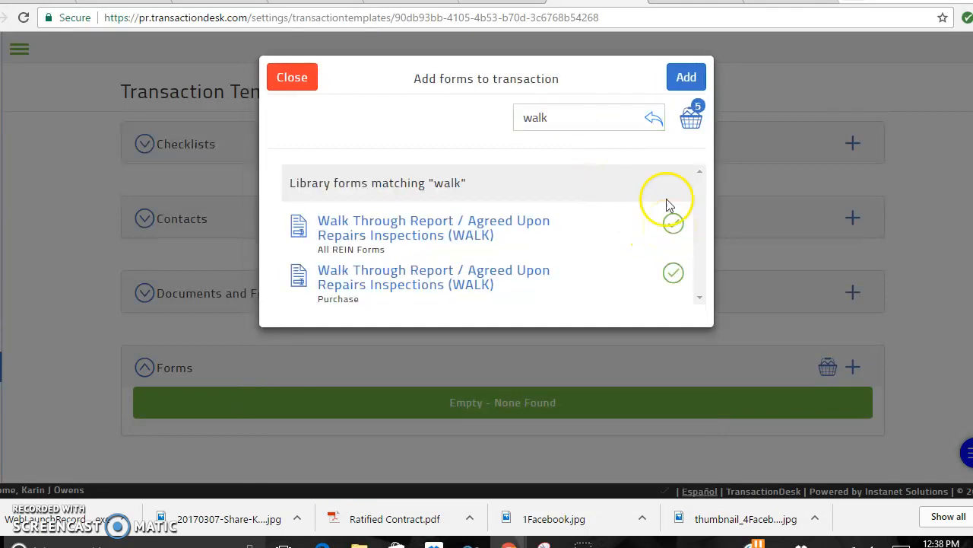
click(688, 77)
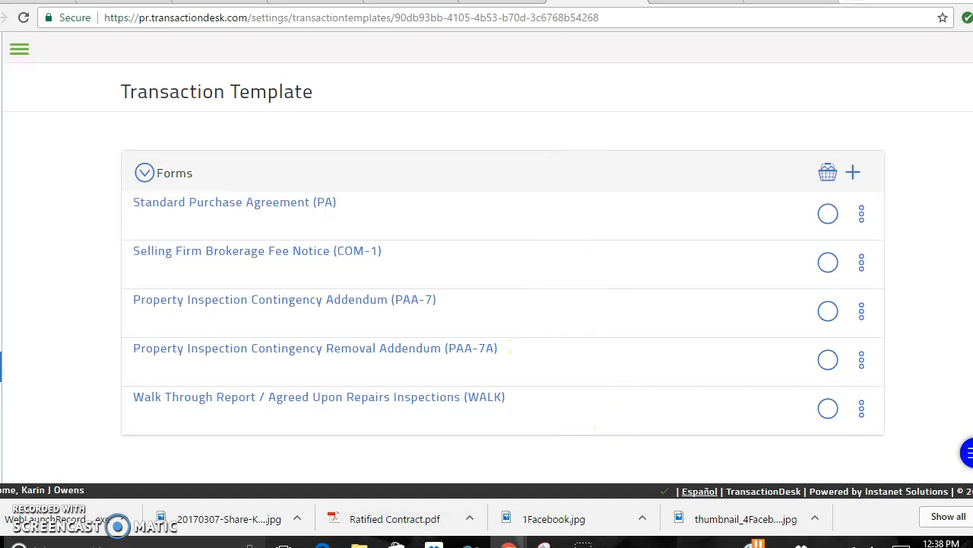
Expand Documents and Folders and bring up the add folder/document options.
scroll(503, 301, up, 2)
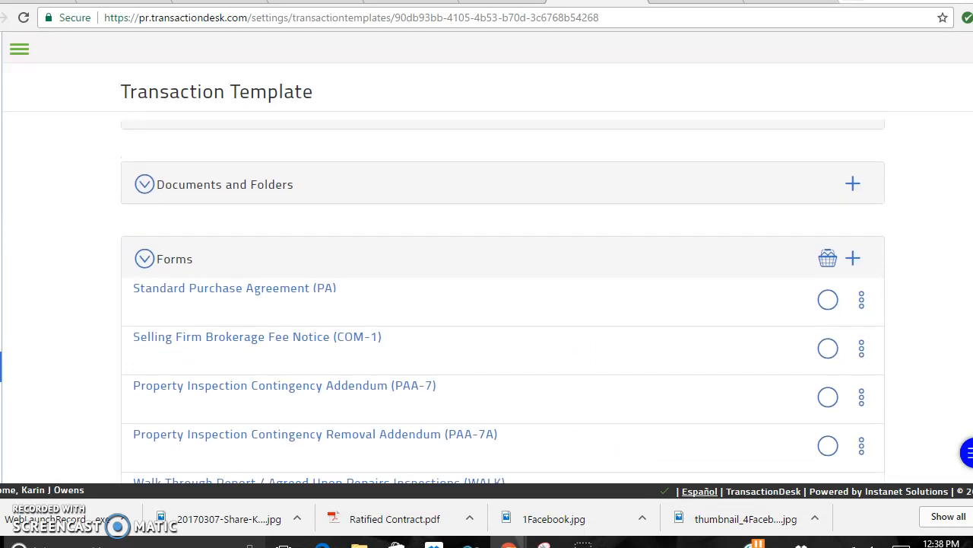
scroll(503, 301, up, 2)
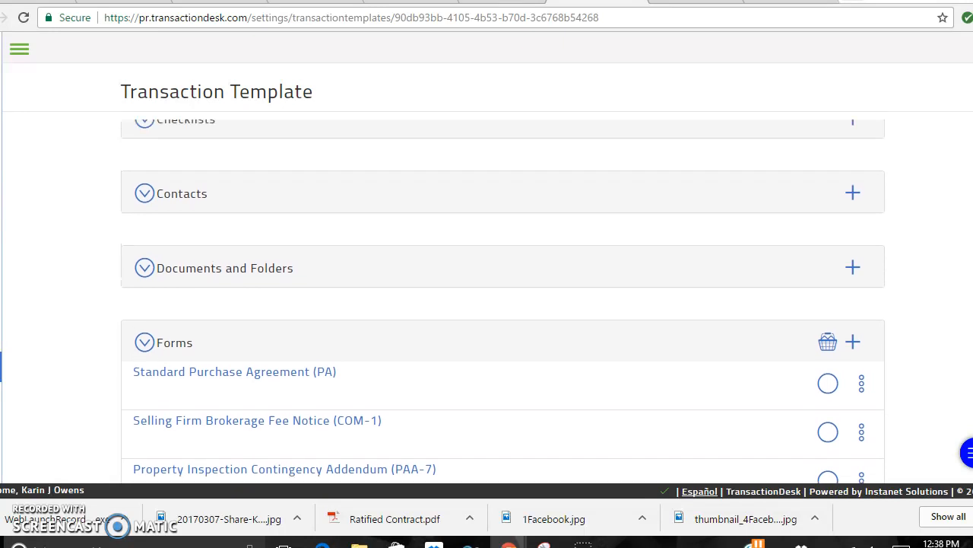
click(250, 298)
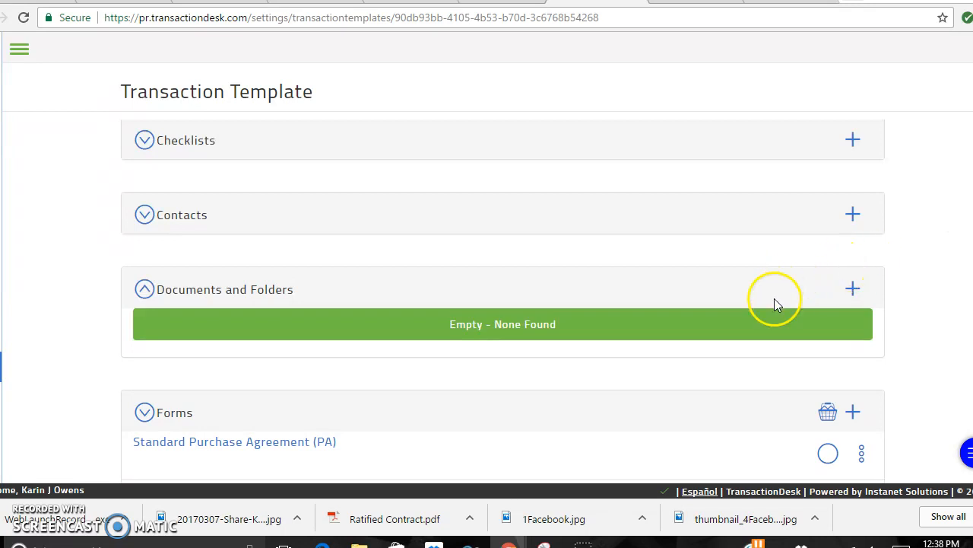
click(853, 291)
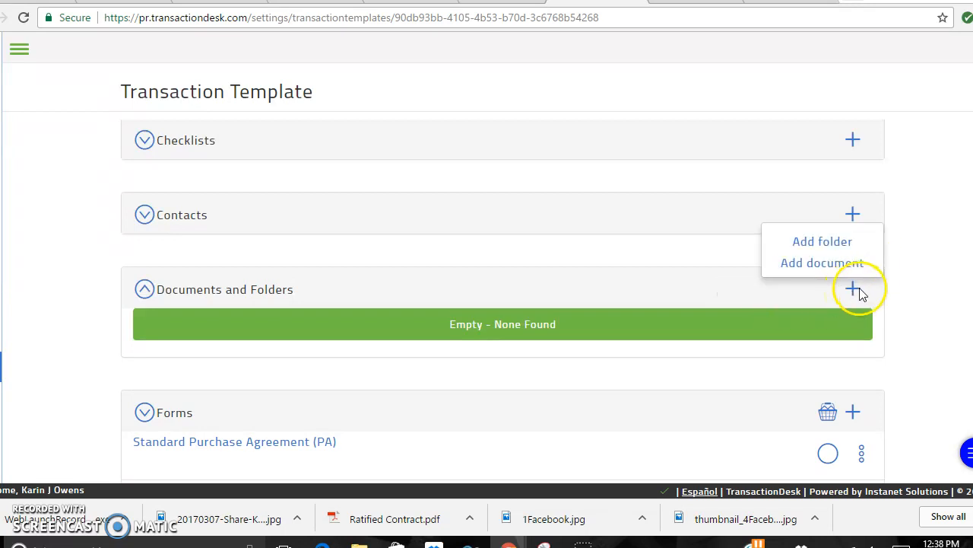
Upload Buyer_Representation_Agreement-.pdf from the OneDrive Email attachments folder as a template document.
click(835, 263)
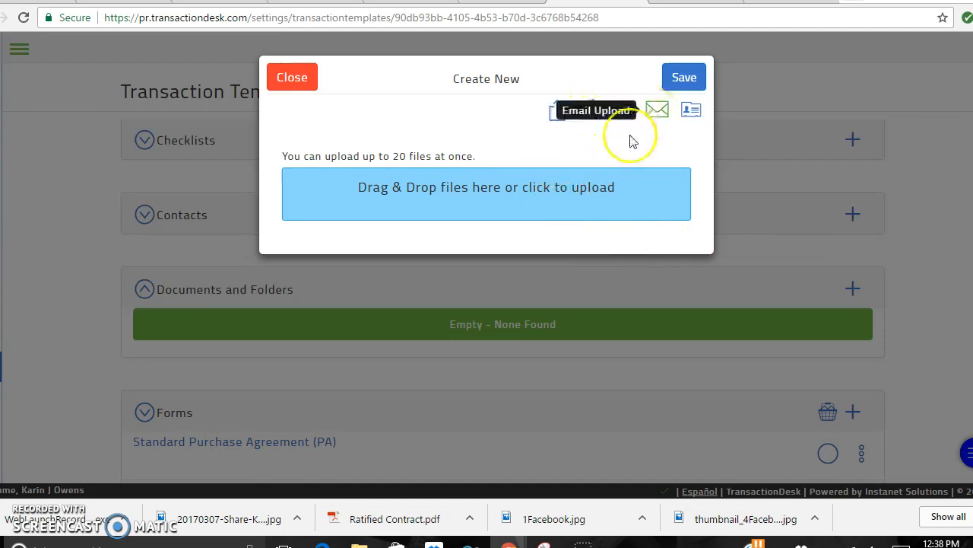
click(548, 196)
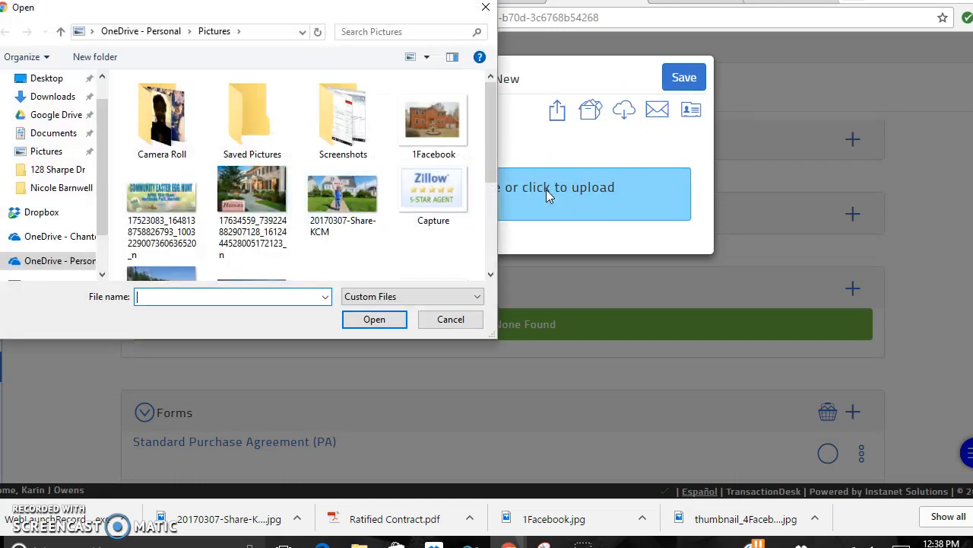
scroll(102, 152, down, 1)
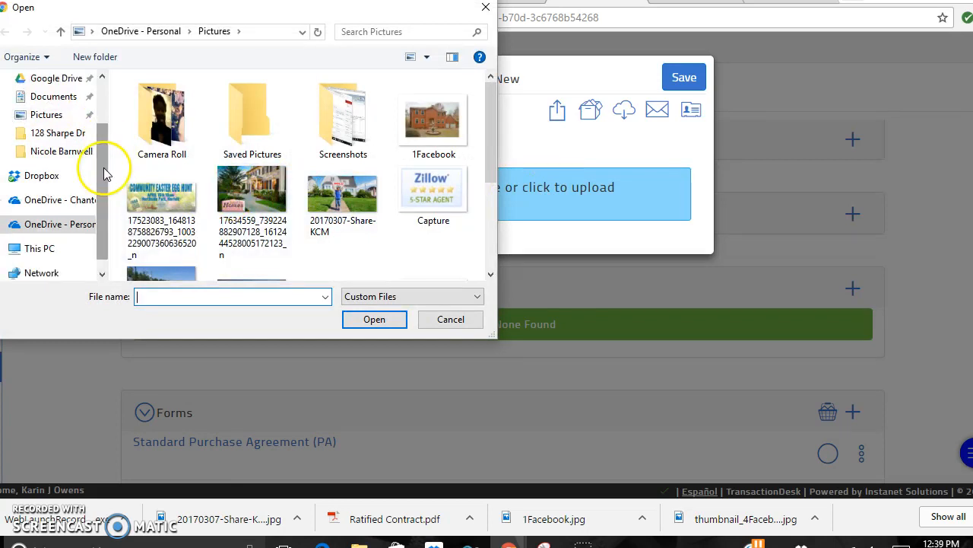
click(67, 202)
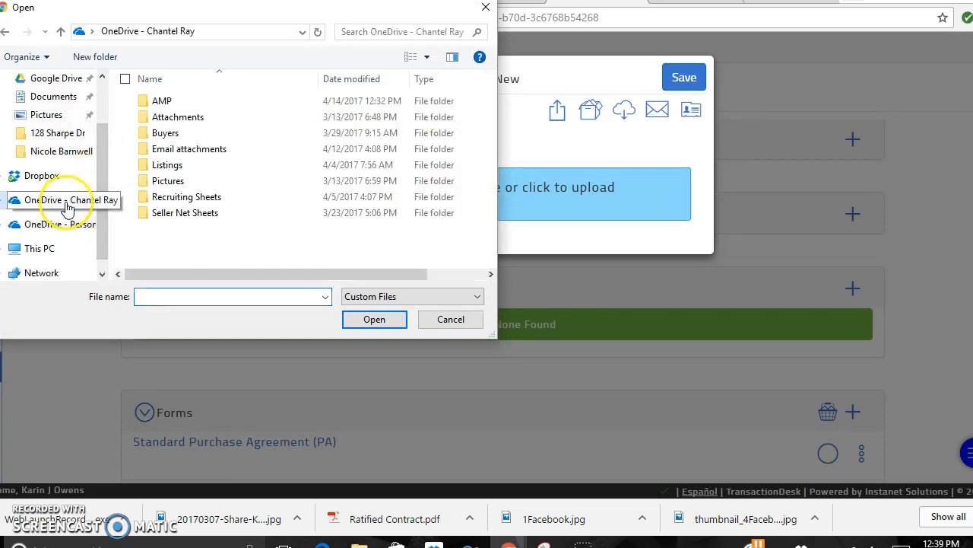
double_click(192, 151)
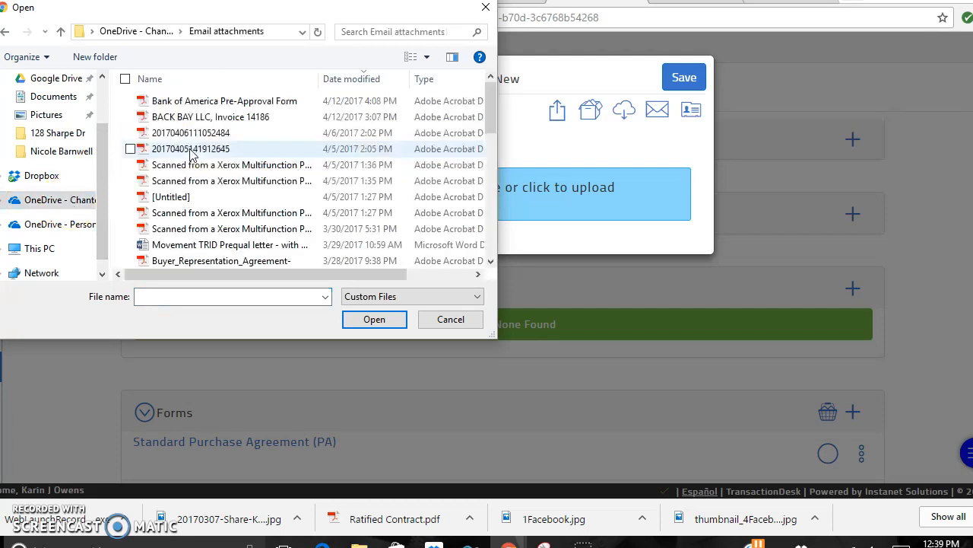
drag(494, 98, 493, 126)
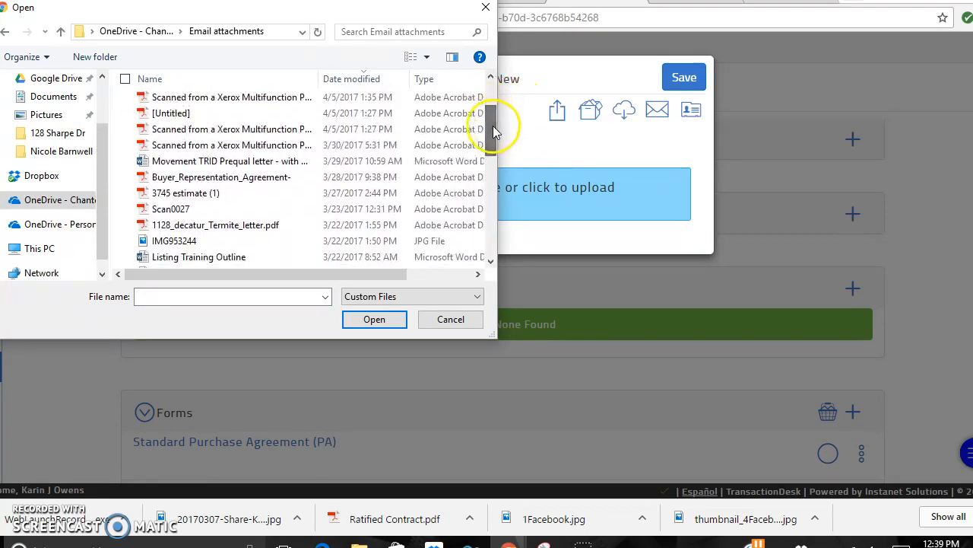
click(262, 183)
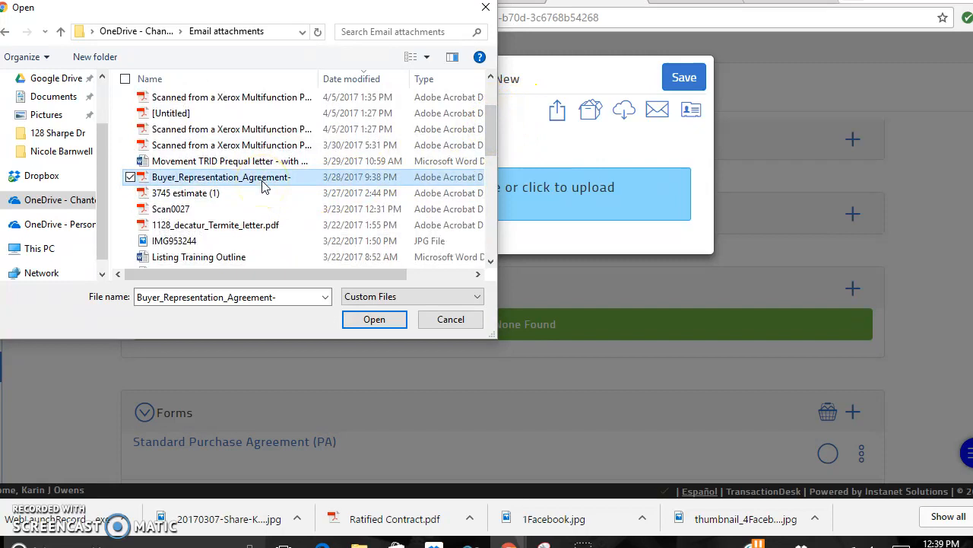
click(354, 325)
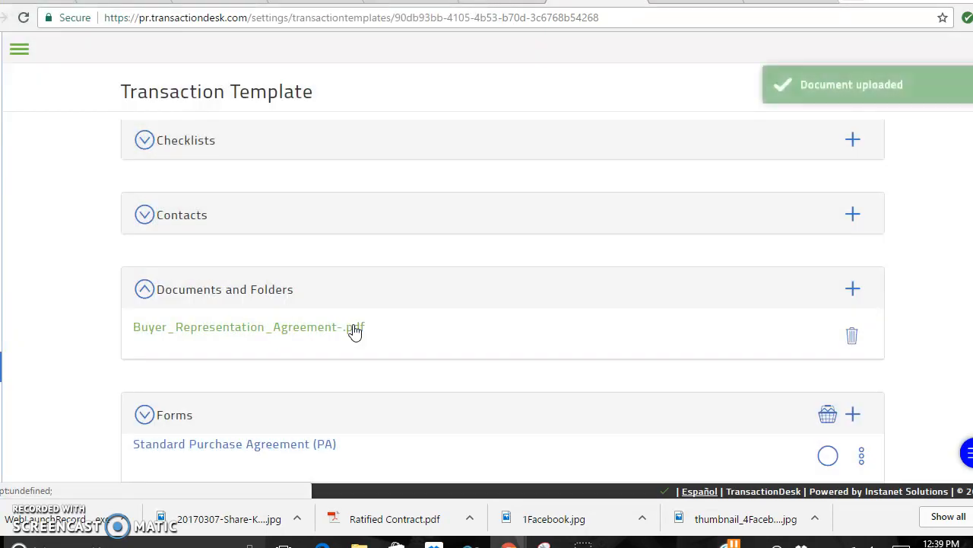
Preview the uploaded buyer representation agreement PDF, then close the preview.
click(254, 335)
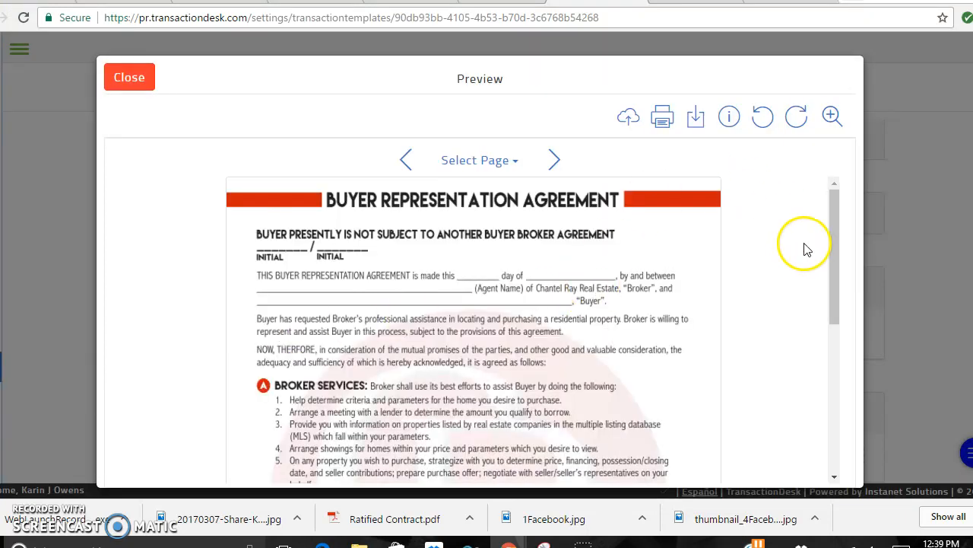
mouse_move(832, 250)
mouse_down()
mouse_move(832, 297)
mouse_move(832, 237)
mouse_up()
click(126, 76)
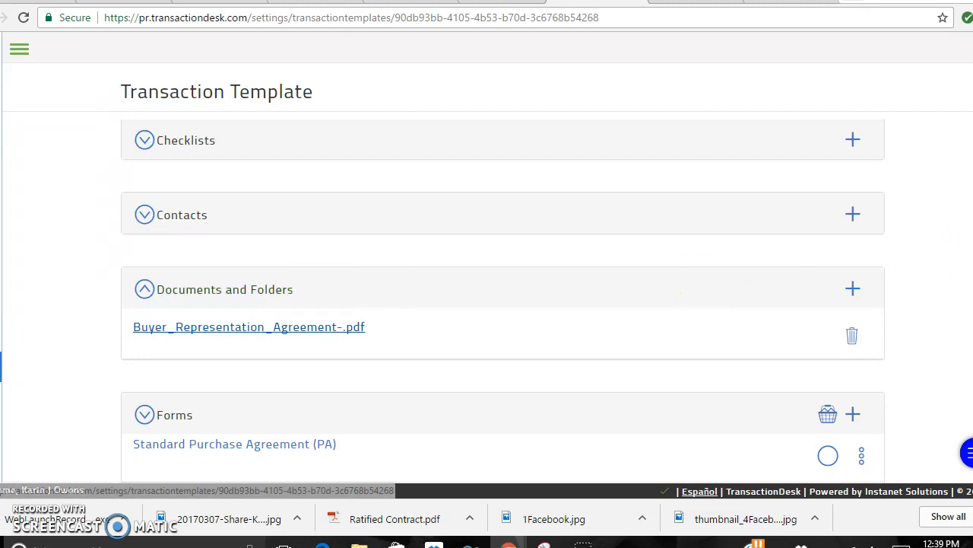
Open the template's Standard Purchase Agreement (PA) form for editing.
scroll(502, 305, down, 2)
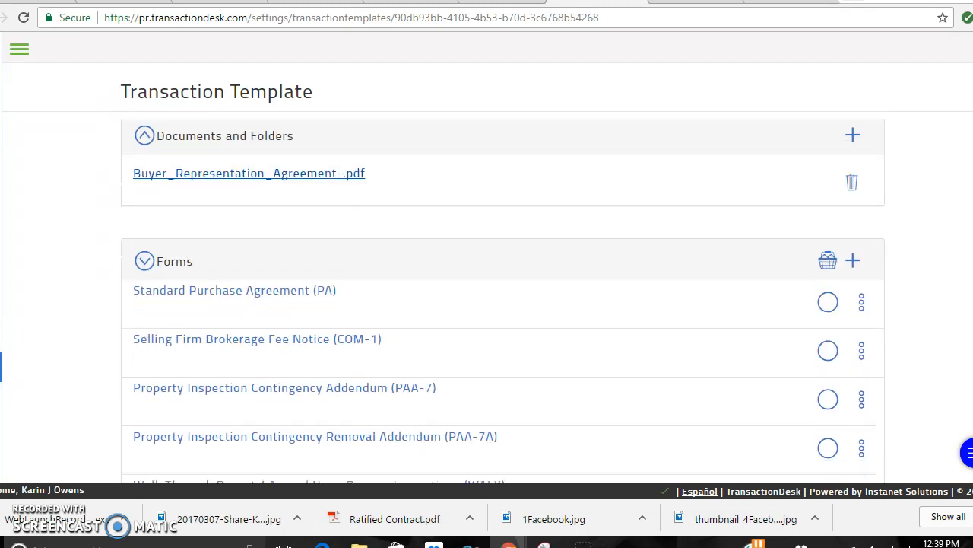
scroll(502, 304, up, 3)
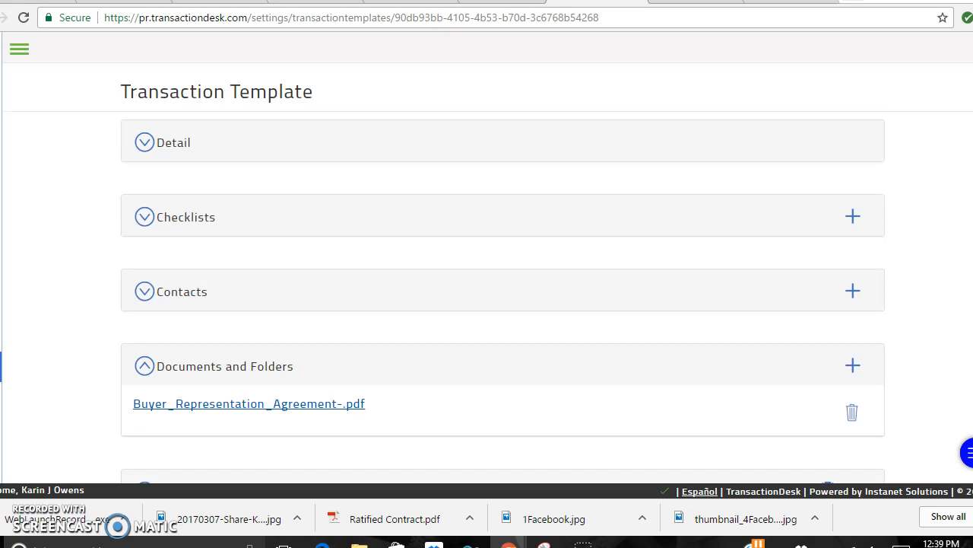
scroll(502, 305, down, 3)
scroll(502, 304, down, 2)
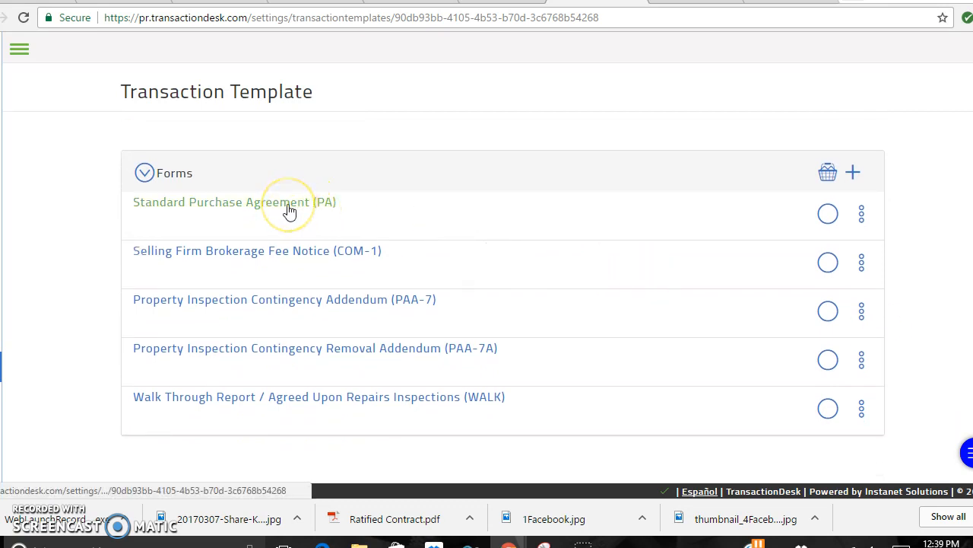
click(259, 211)
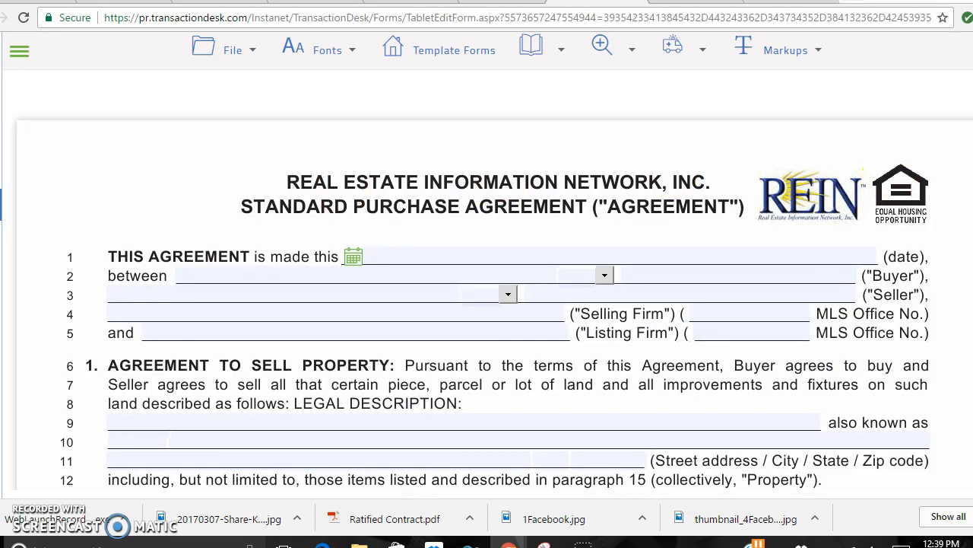
Enter the selling firm's name and its MLS Office No. on line 4 of the PA.
scroll(487, 304, down, 3)
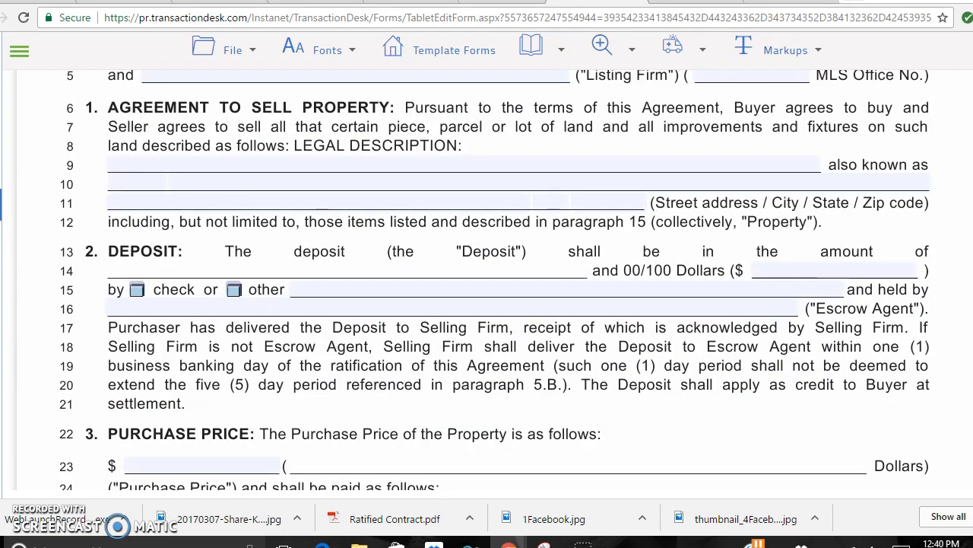
scroll(486, 305, up, 3)
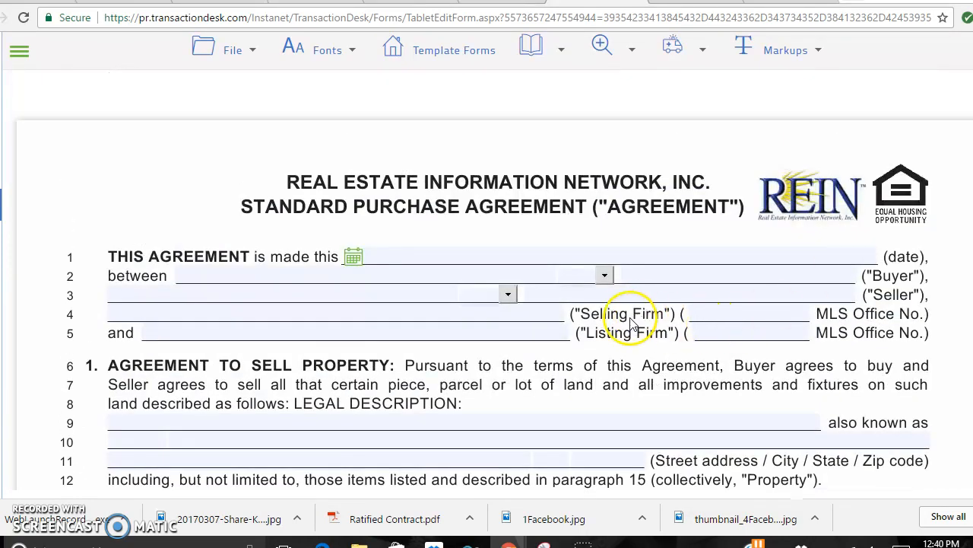
click(530, 315)
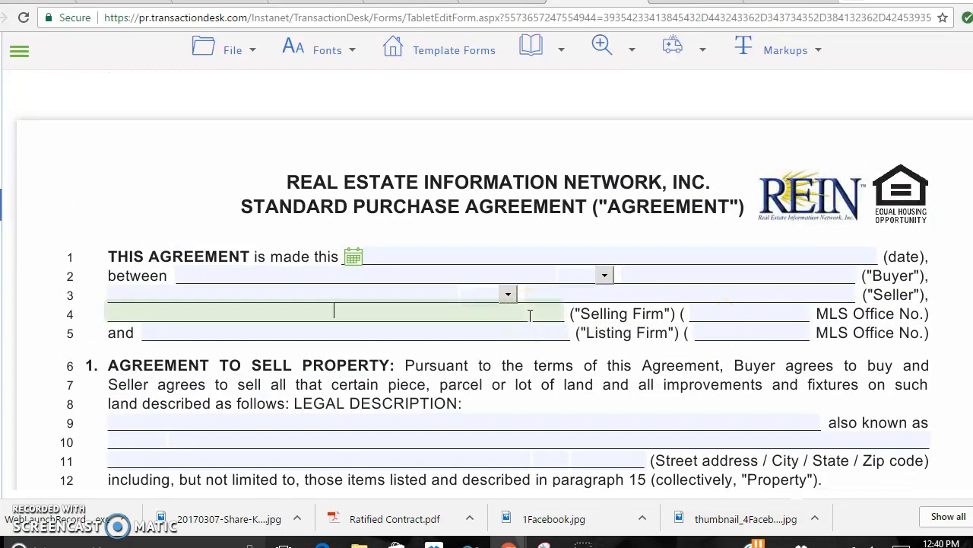
text(Chantel R)
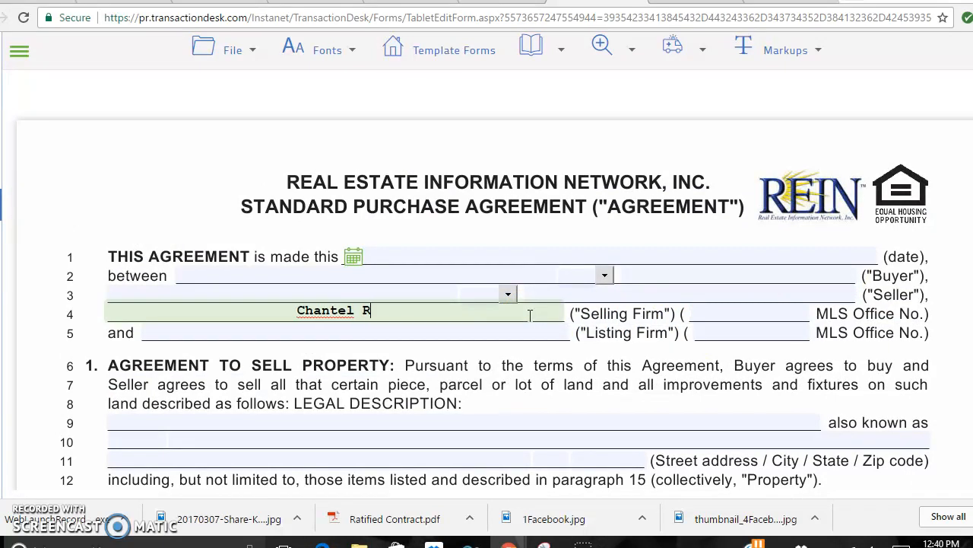
text(ay Real Estate)
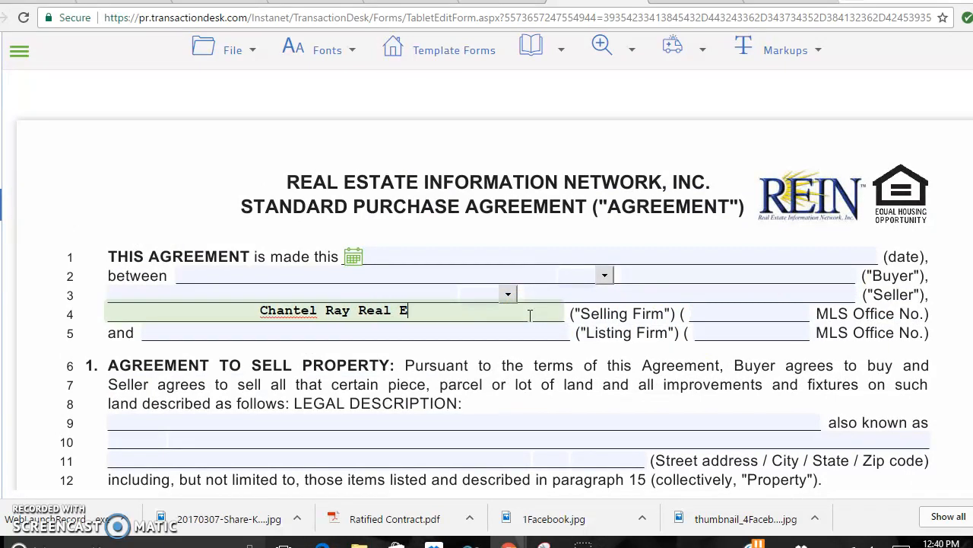
click(723, 317)
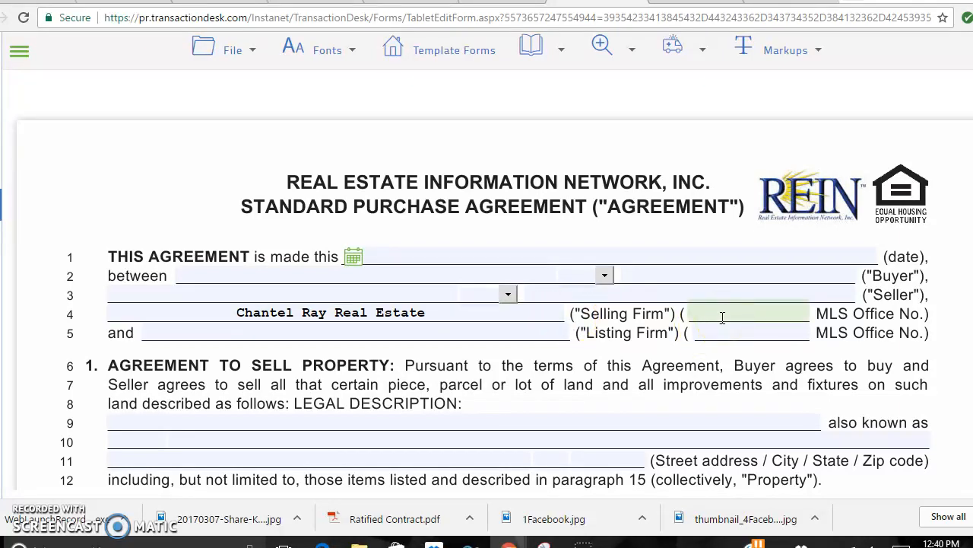
text(117702)
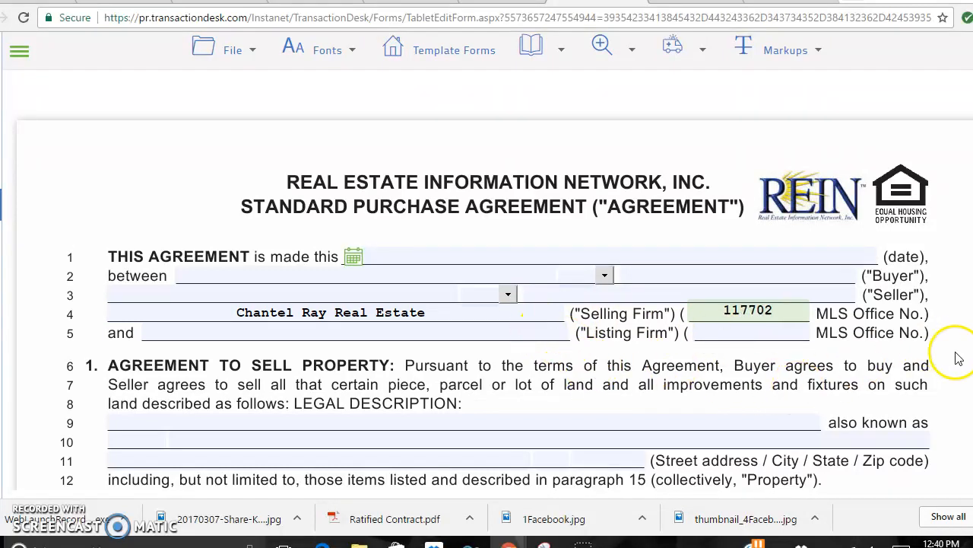
click(929, 304)
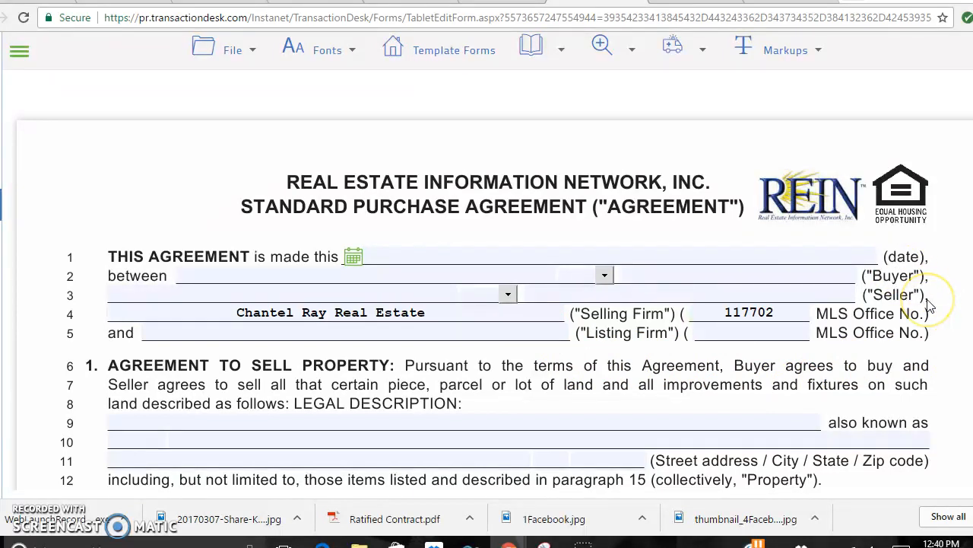
scroll(929, 304, down, 5)
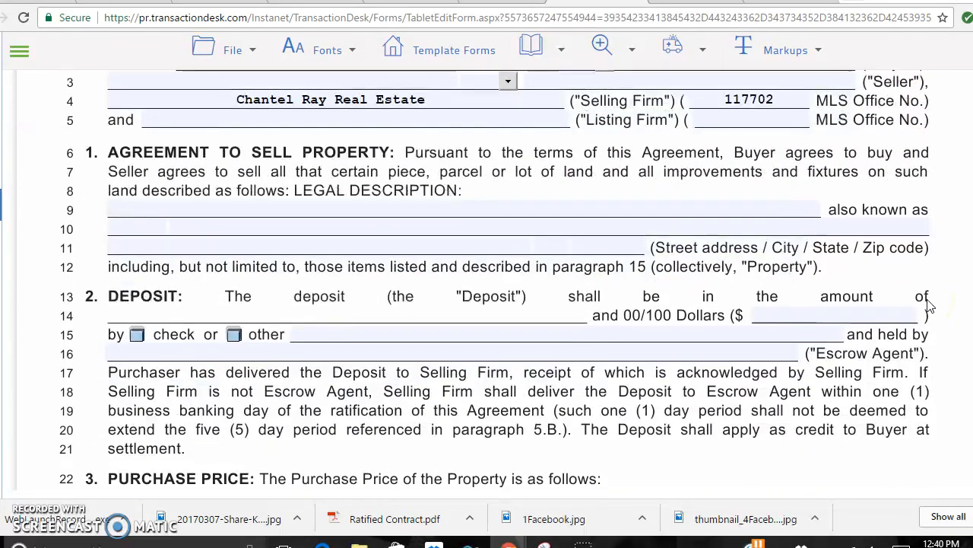
scroll(929, 305, down, 2)
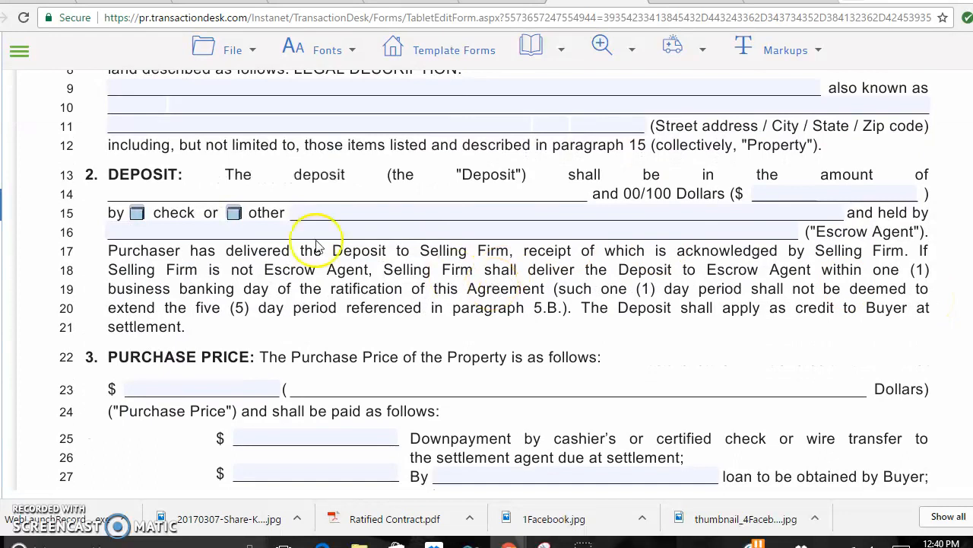
Mark the deposit as paid by check and enter the brokerage firm's name on line 15.
click(138, 216)
click(343, 214)
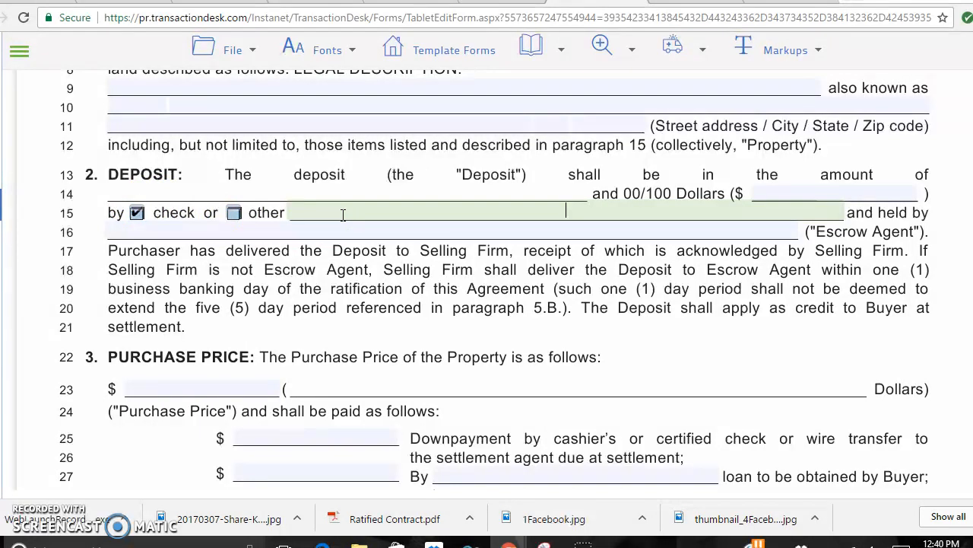
text(XCh)
key(BackSpace)
key(BackSpace)
key(BackSpace)
click(365, 217)
text(Chantel Ray Real Estate)
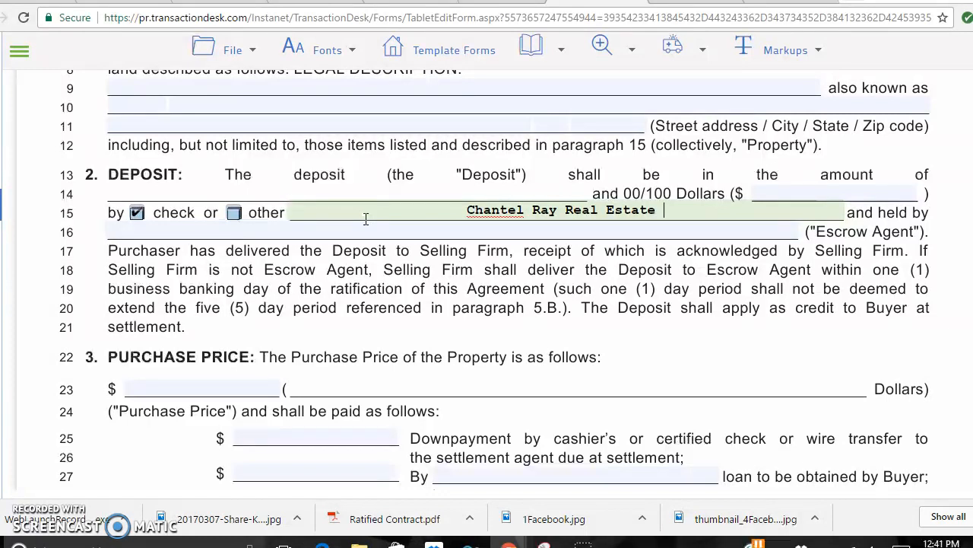
click(440, 289)
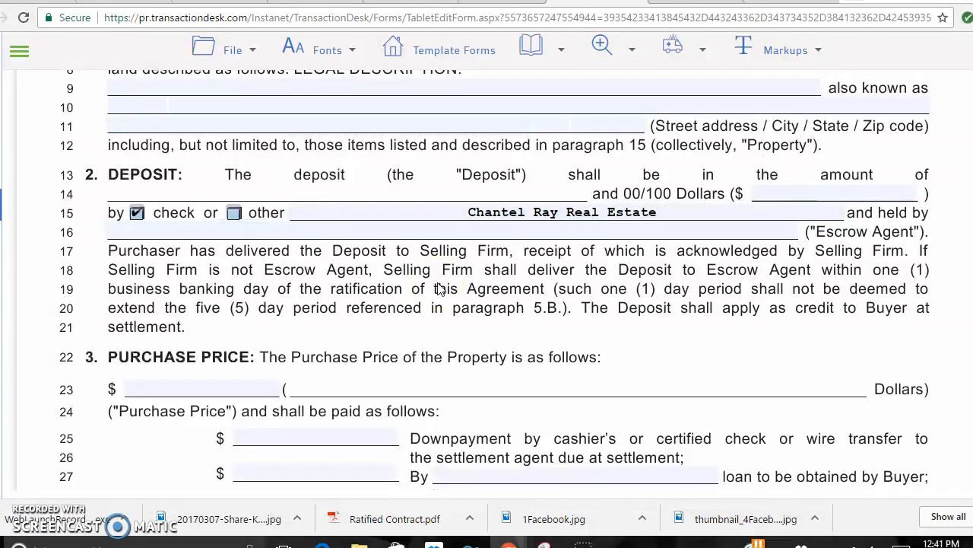
Paste the seller-contribution sentence into lines 49–51 and delete the 3 so the percentage is blank.
scroll(834, 346, down, 1)
scroll(833, 351, down, 5)
scroll(834, 351, down, 6)
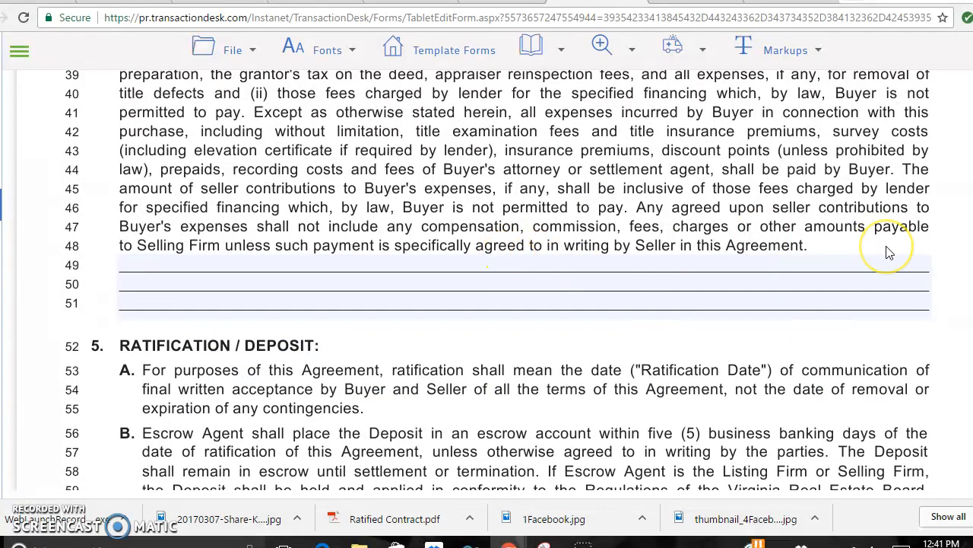
scroll(889, 251, up, 1)
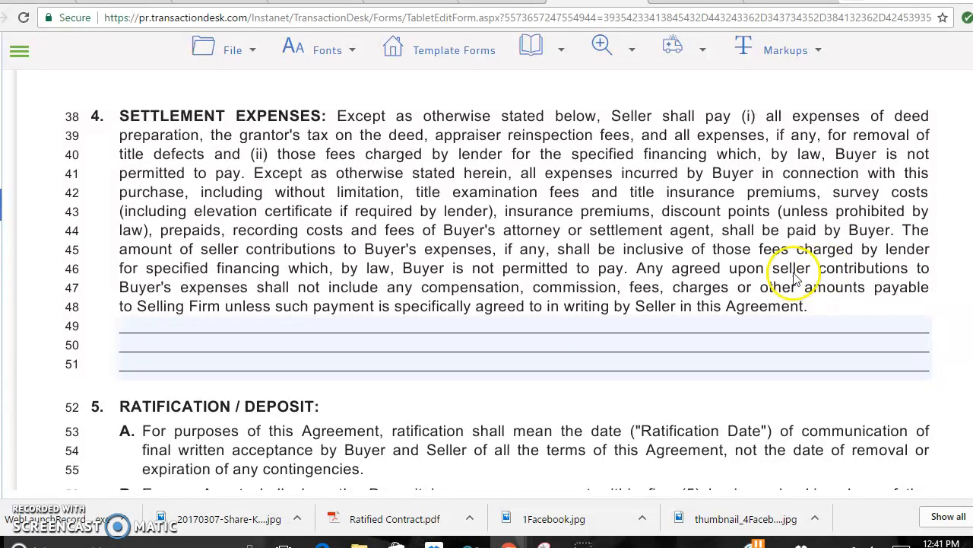
click(678, 321)
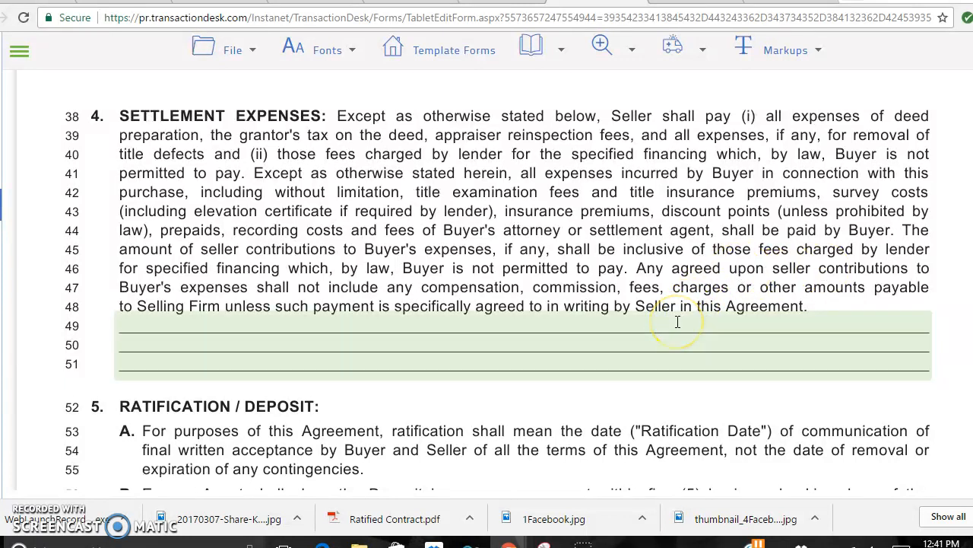
text(Seller agrees to pay 3% of the purchase price towards buyers settlement expenses including but not limited to closing costs, prepaids, broker admin fees, and/or other items at buyer's discretion as allowed by lender.)
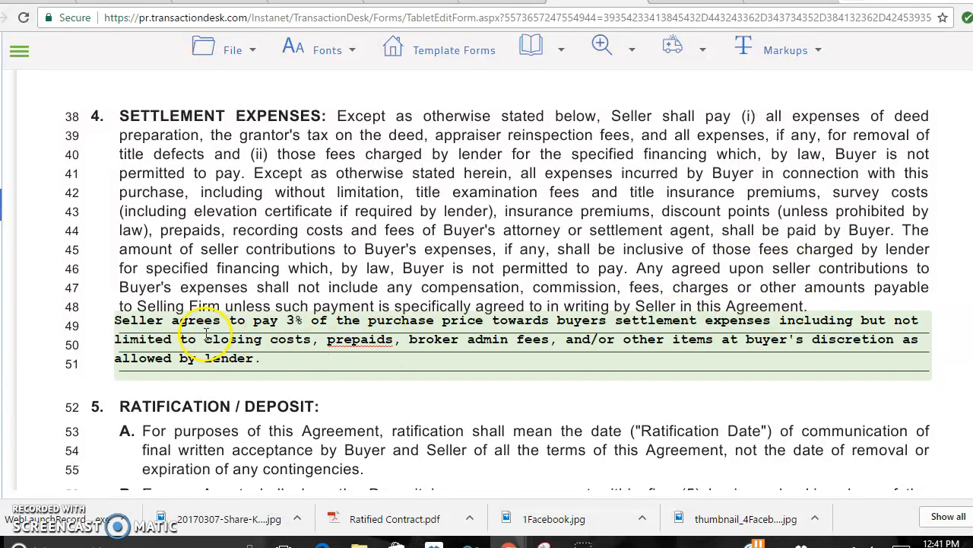
click(290, 320)
key(BackSpace)
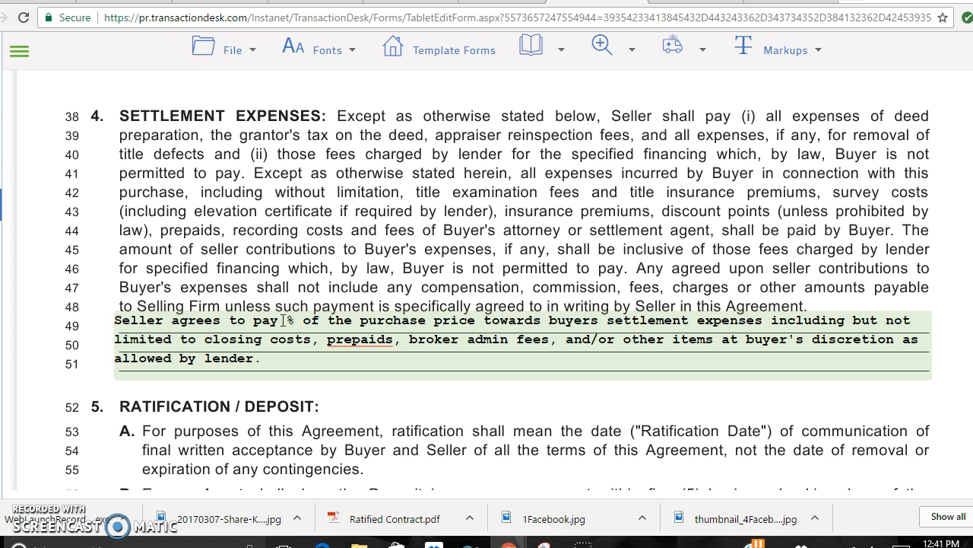
click(428, 251)
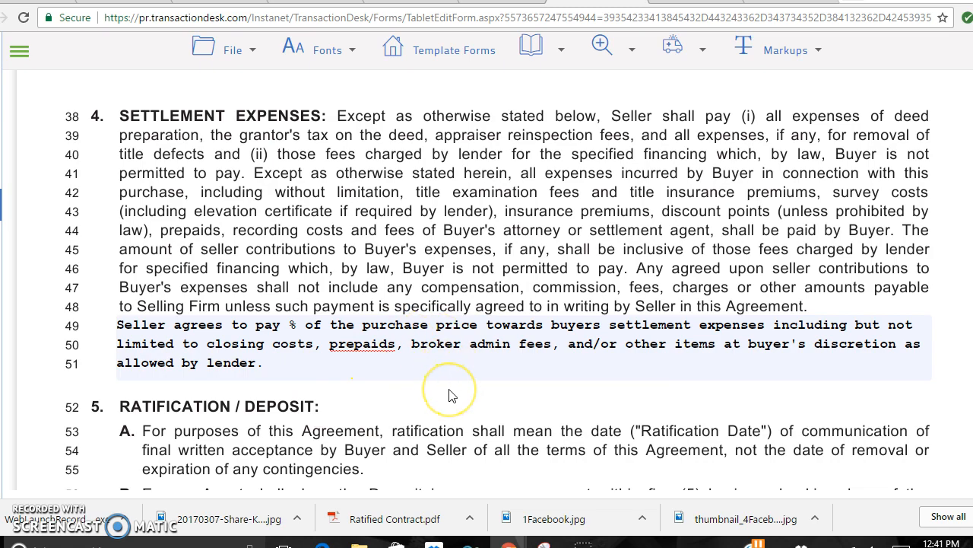
Mark DOES under Intent to Occupy in paragraph 6C.
scroll(452, 396, down, 1)
scroll(452, 395, down, 6)
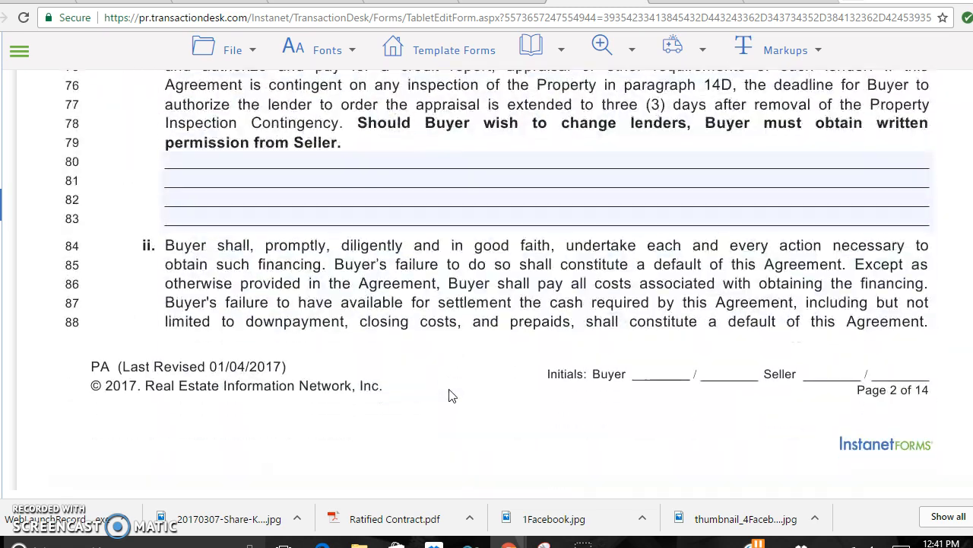
scroll(452, 395, down, 6)
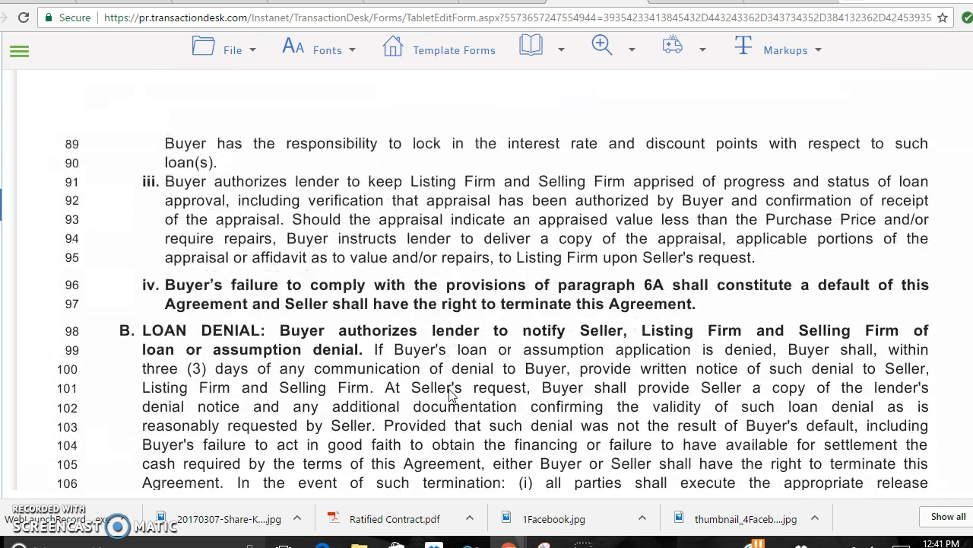
scroll(452, 396, down, 3)
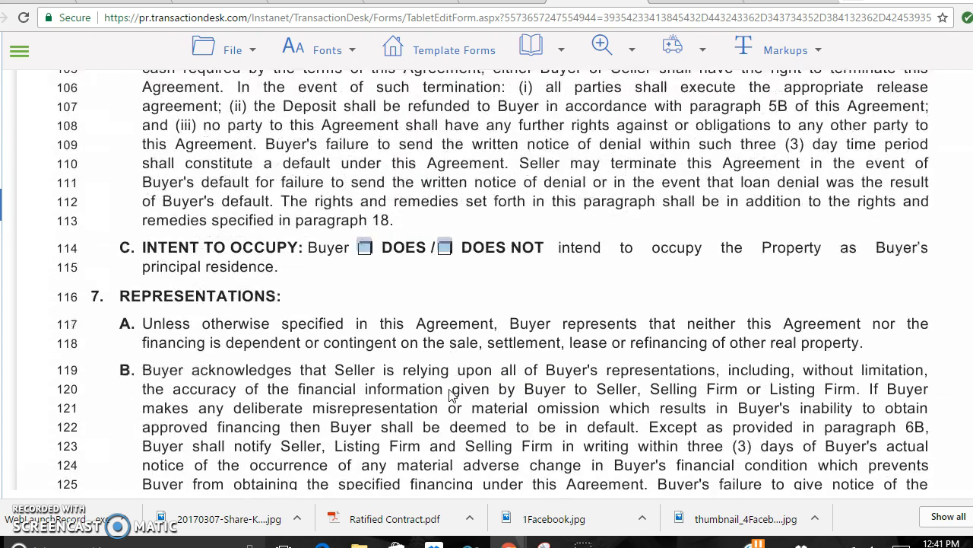
click(364, 248)
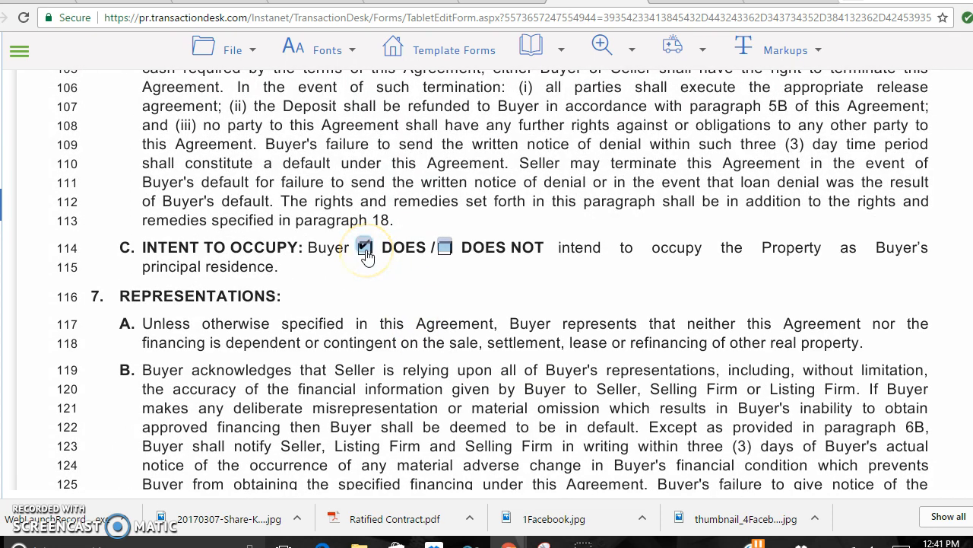
scroll(431, 327, down, 2)
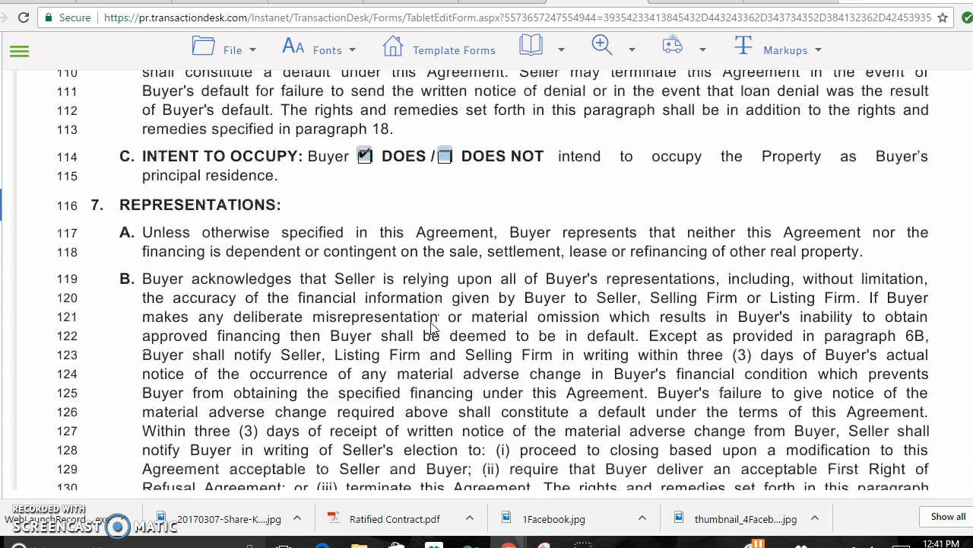
scroll(431, 328, down, 5)
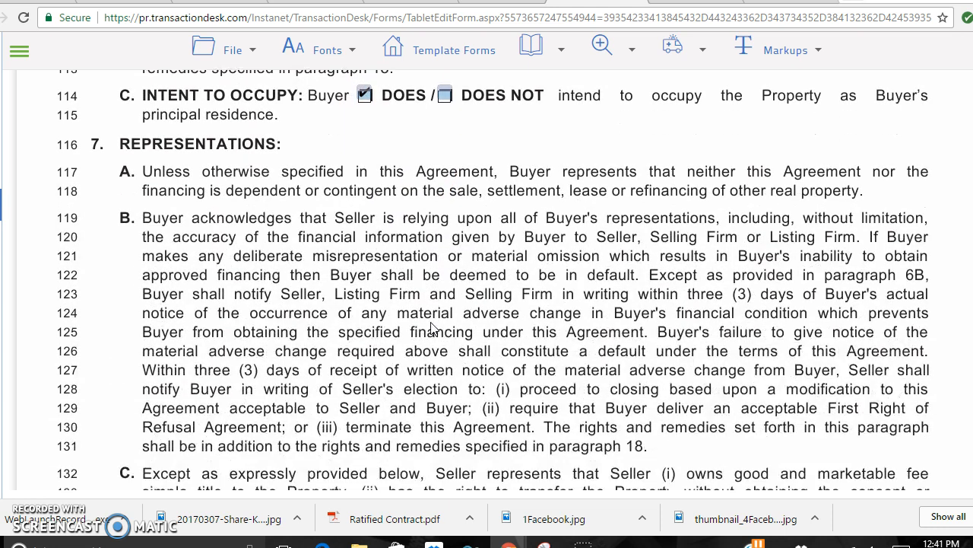
Scroll the PA form past the inspection, water and septic paragraphs to paragraph 14, Contingencies.
scroll(432, 327, down, 5)
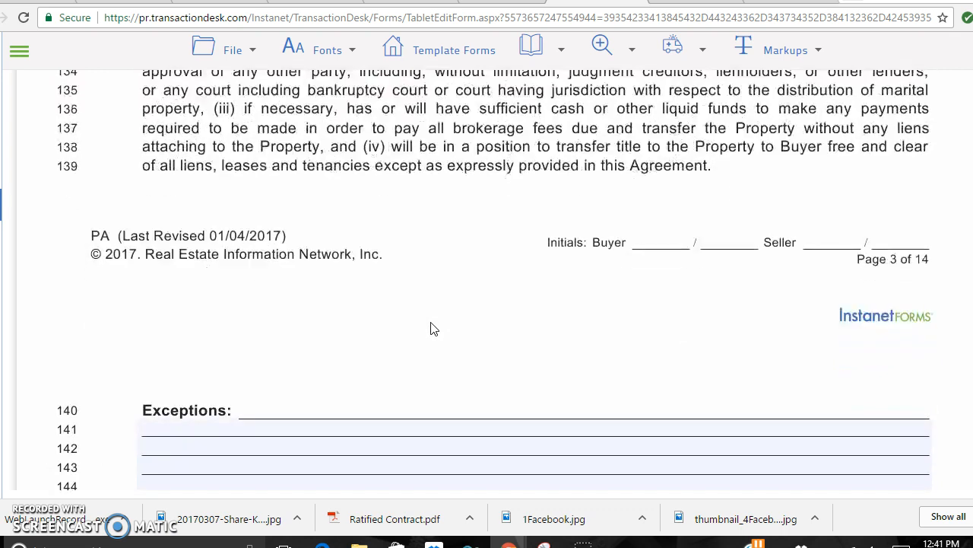
scroll(431, 327, down, 3)
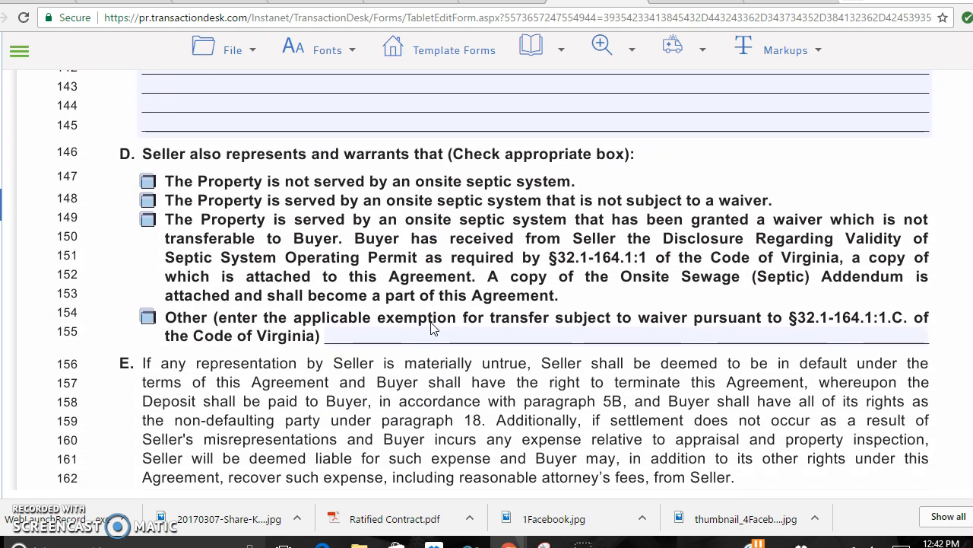
scroll(431, 327, down, 1)
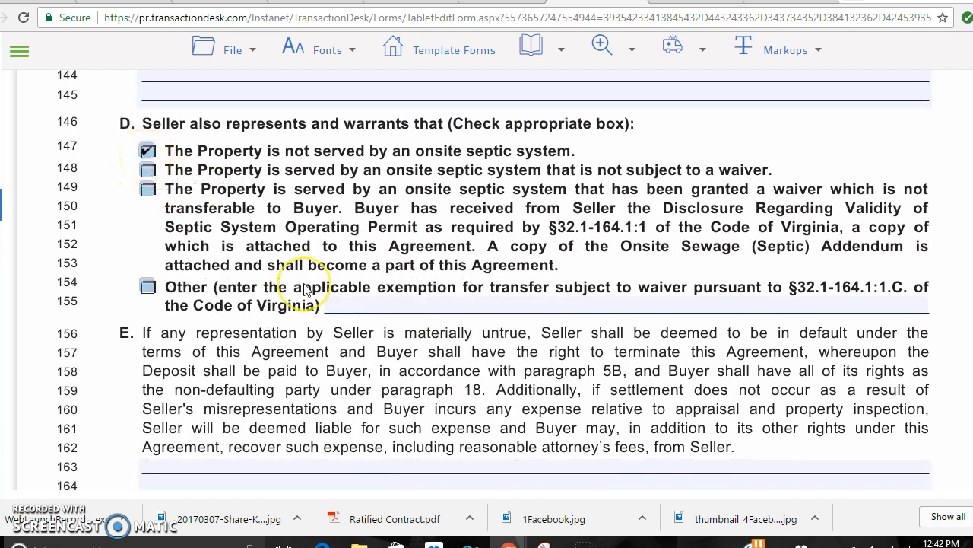
scroll(304, 358, down, 10)
scroll(304, 289, down, 8)
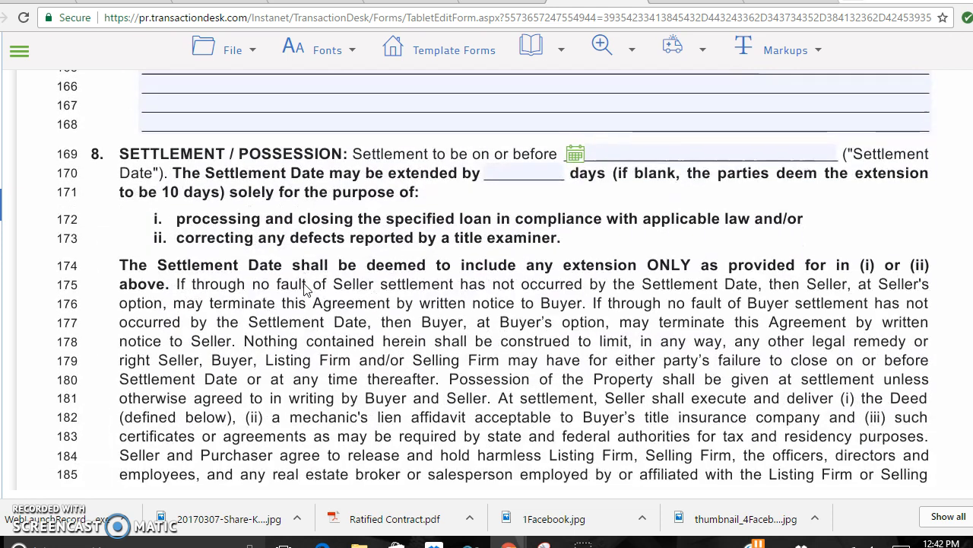
scroll(304, 289, down, 15)
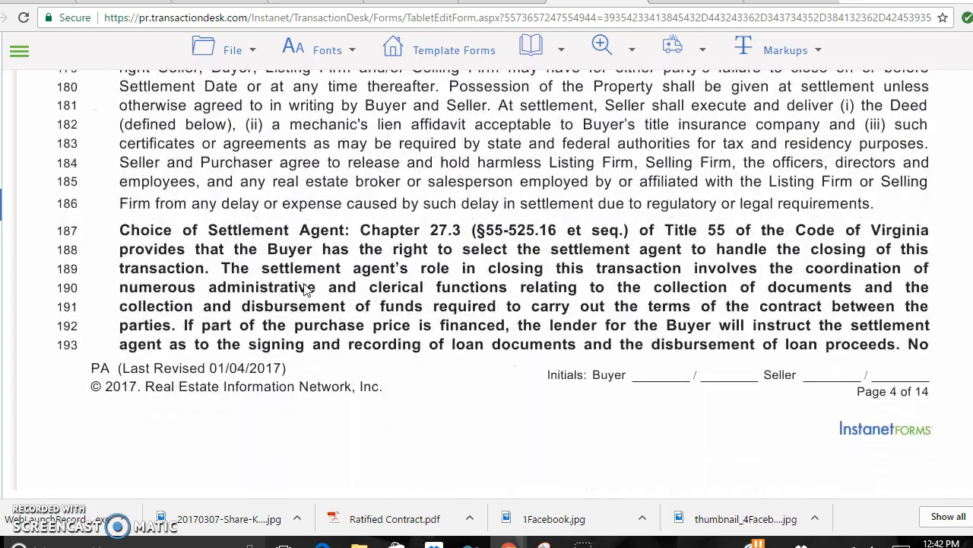
scroll(305, 289, down, 5)
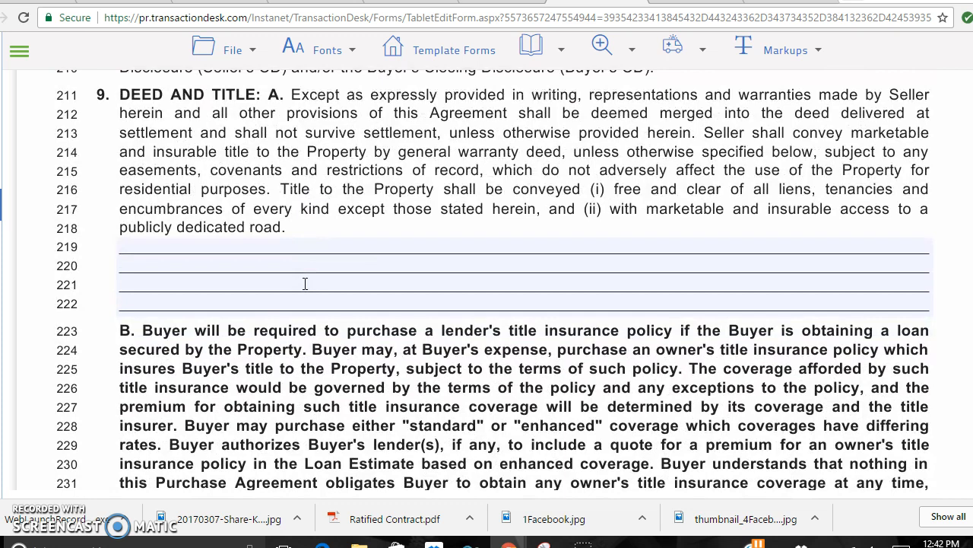
scroll(304, 285, down, 10)
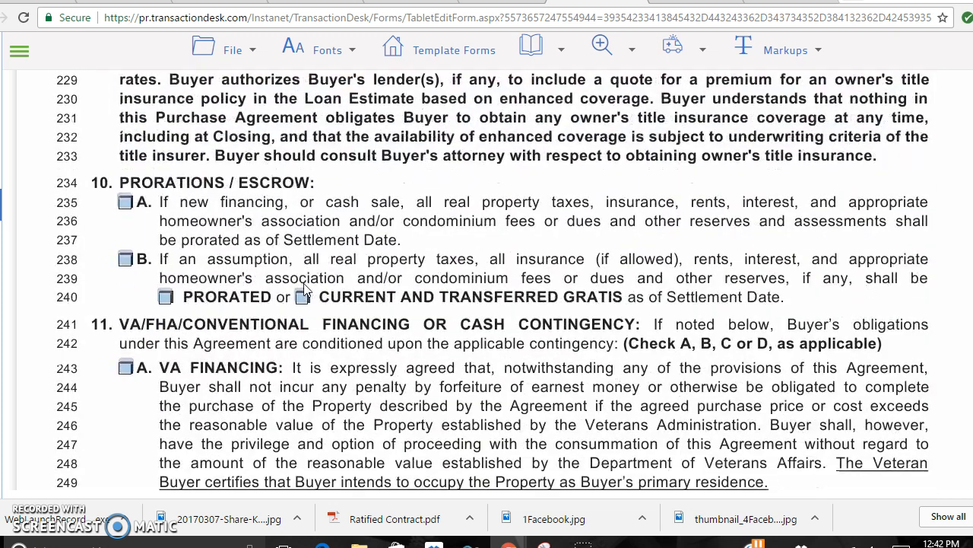
scroll(304, 288, down, 1)
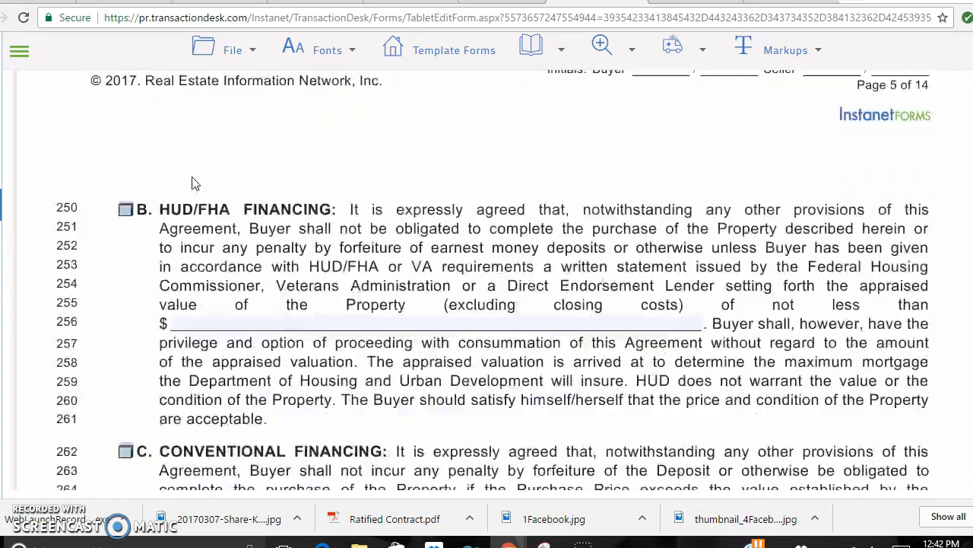
scroll(192, 182, down, 5)
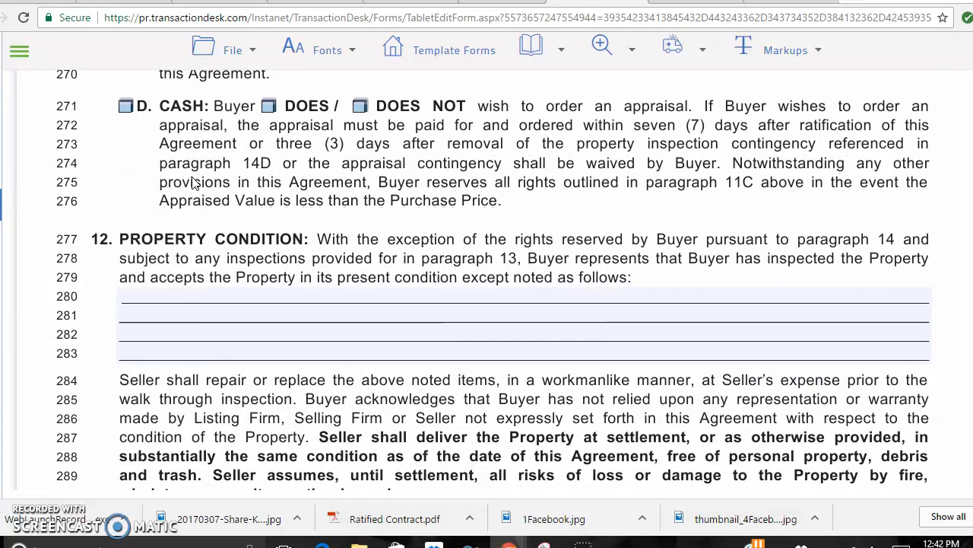
scroll(192, 183, down, 2)
scroll(195, 183, down, 1)
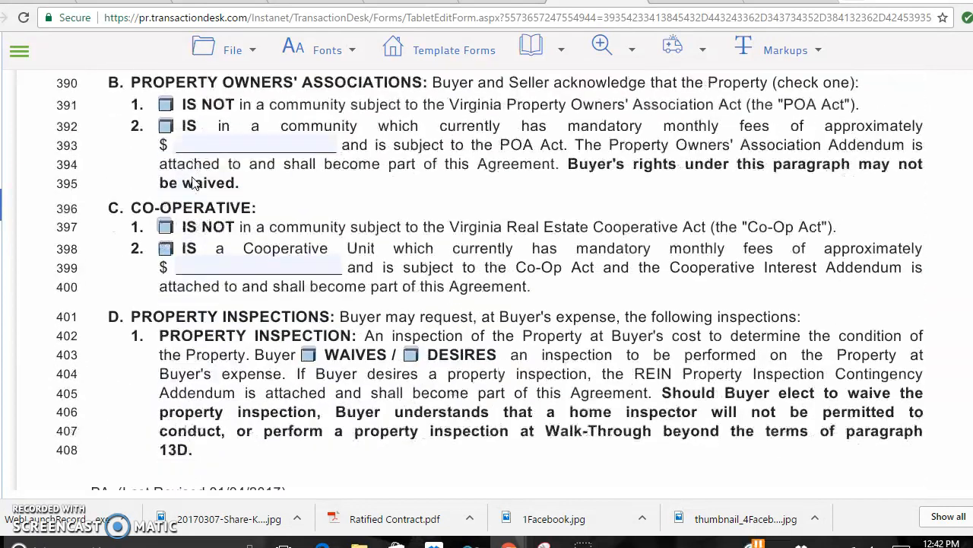
Mark the property as not in a co-operative.
scroll(194, 183, down, 1)
click(166, 136)
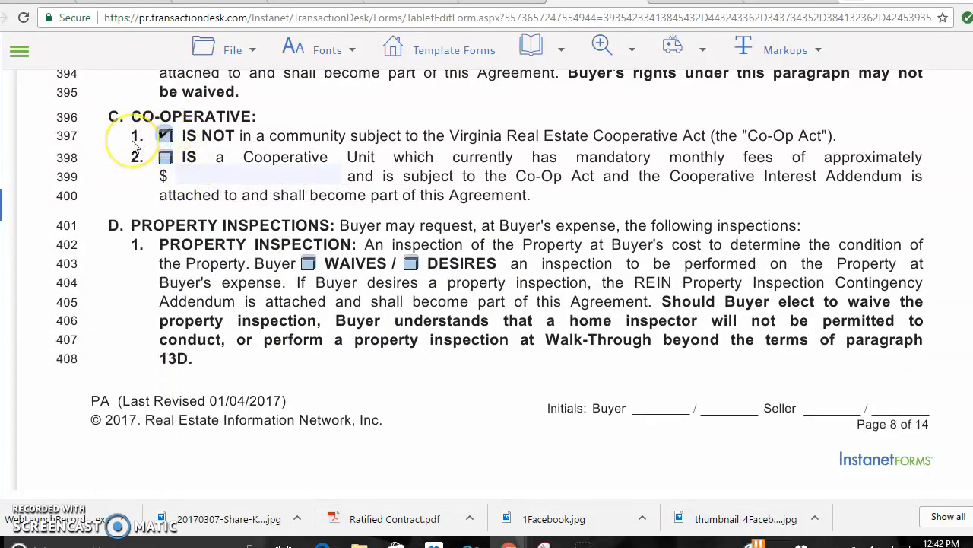
scroll(134, 147, down, 1)
scroll(133, 147, down, 4)
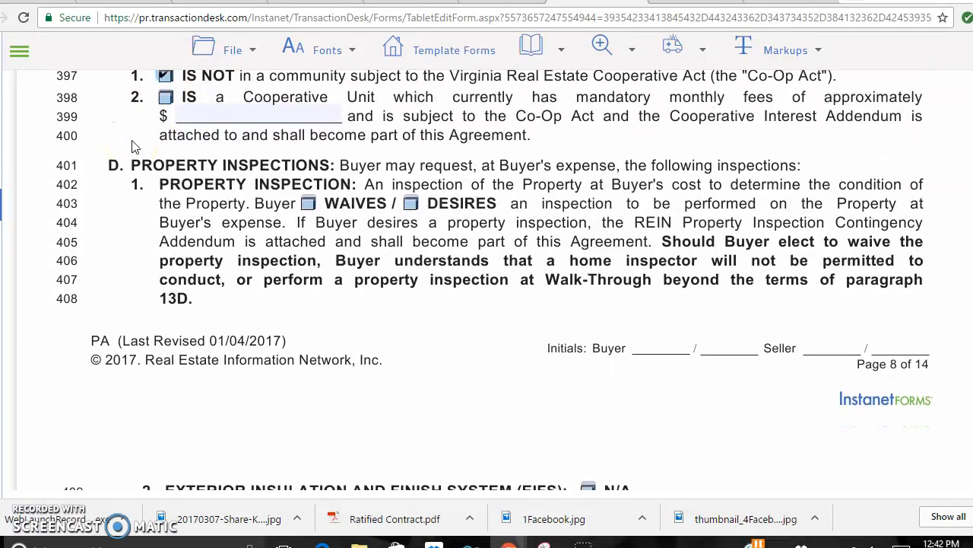
scroll(134, 147, up, 3)
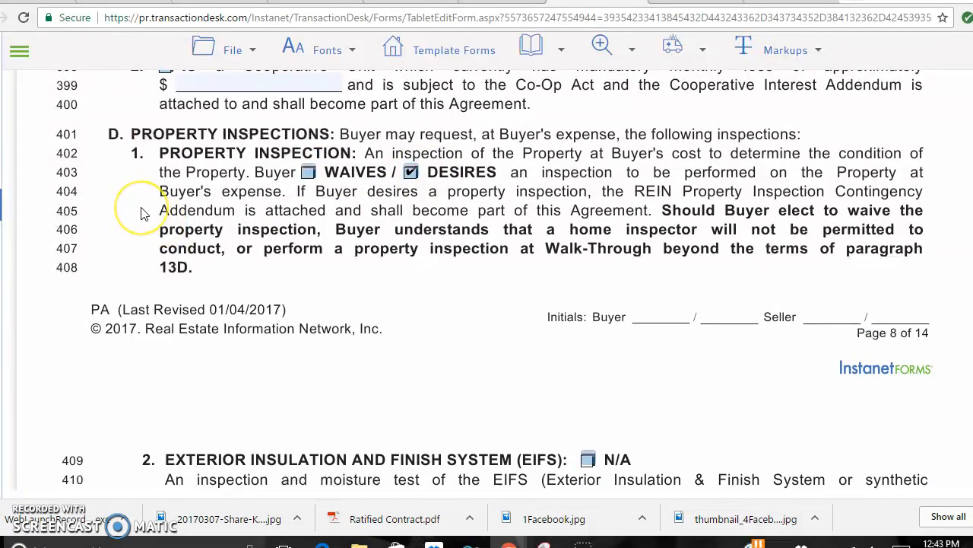
Tick brokerage option 2 in section 16A, where the selling firm represents the buyer.
scroll(141, 213, down, 1)
scroll(140, 214, down, 3)
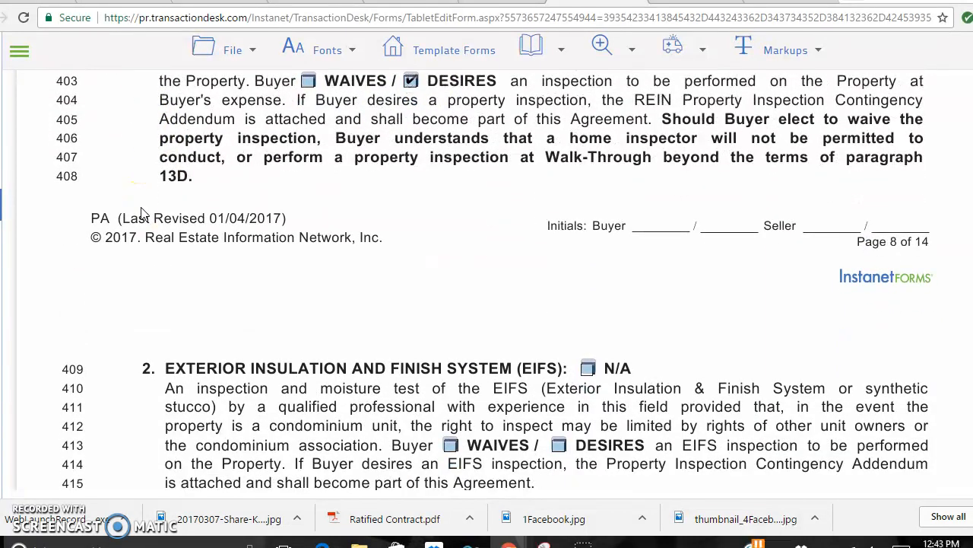
scroll(140, 214, down, 8)
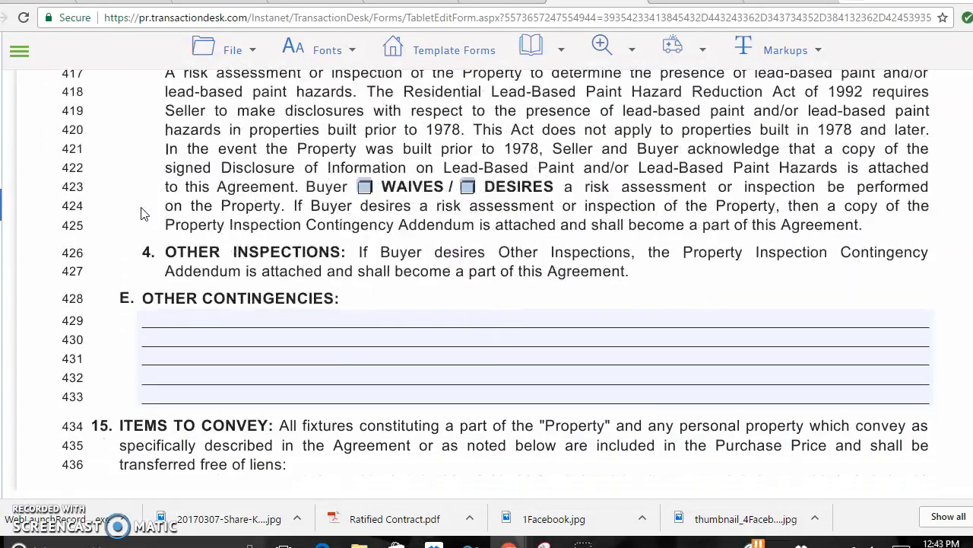
scroll(142, 207, down, 6)
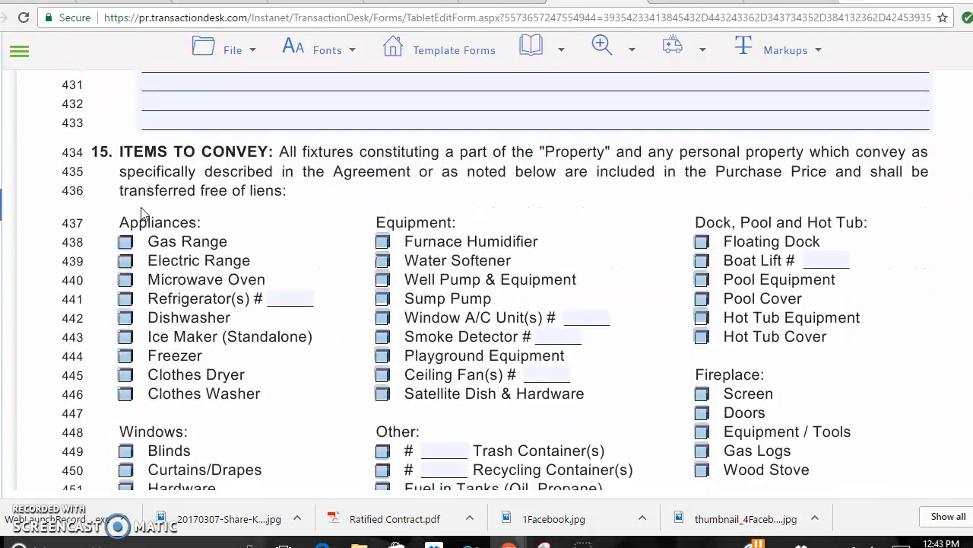
scroll(141, 214, down, 4)
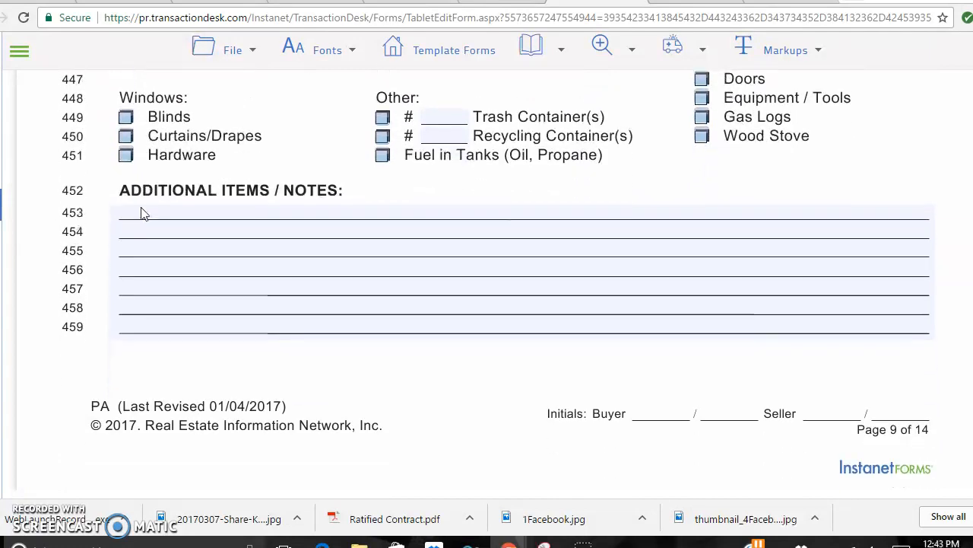
scroll(141, 213, down, 8)
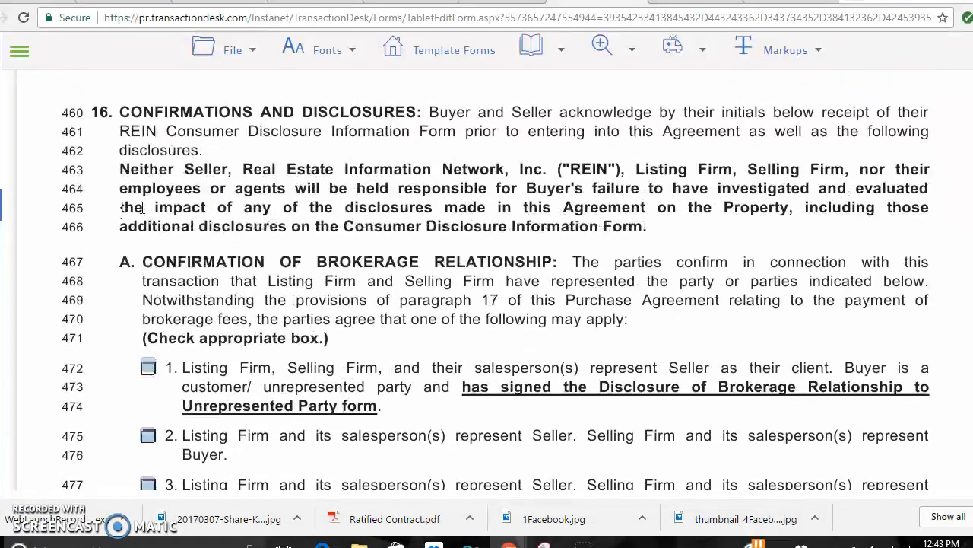
scroll(145, 215, down, 1)
click(148, 244)
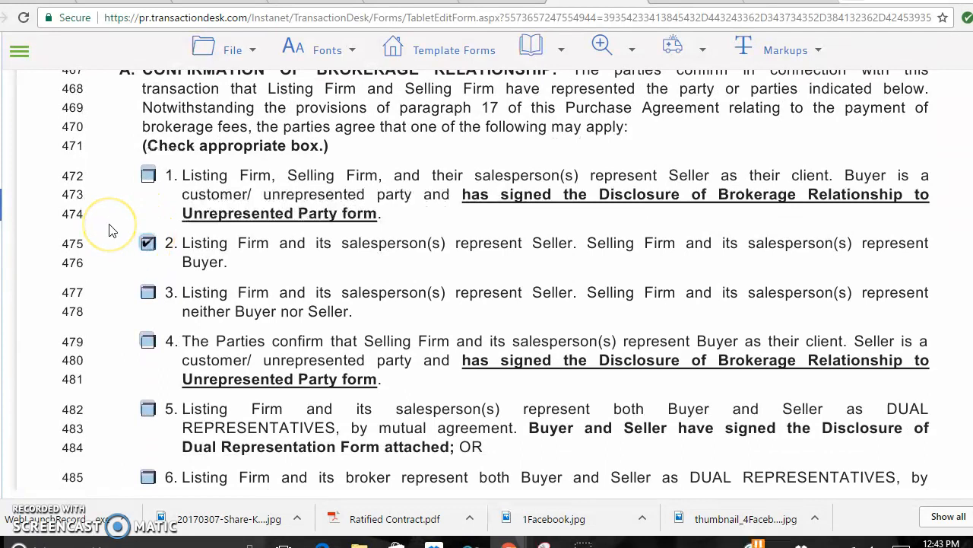
Scroll down to the PA form's signature page.
scroll(110, 230, down, 1)
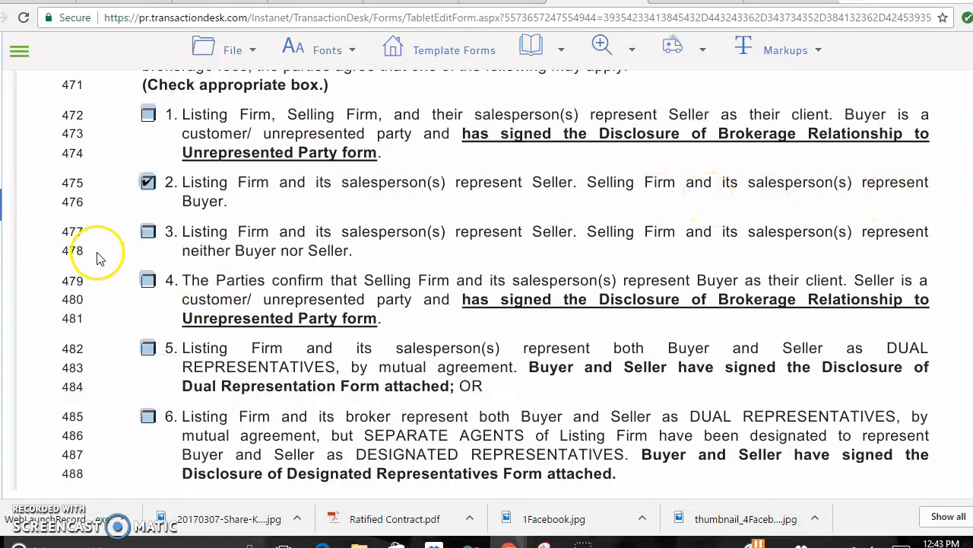
scroll(95, 257, down, 1)
scroll(95, 256, down, 4)
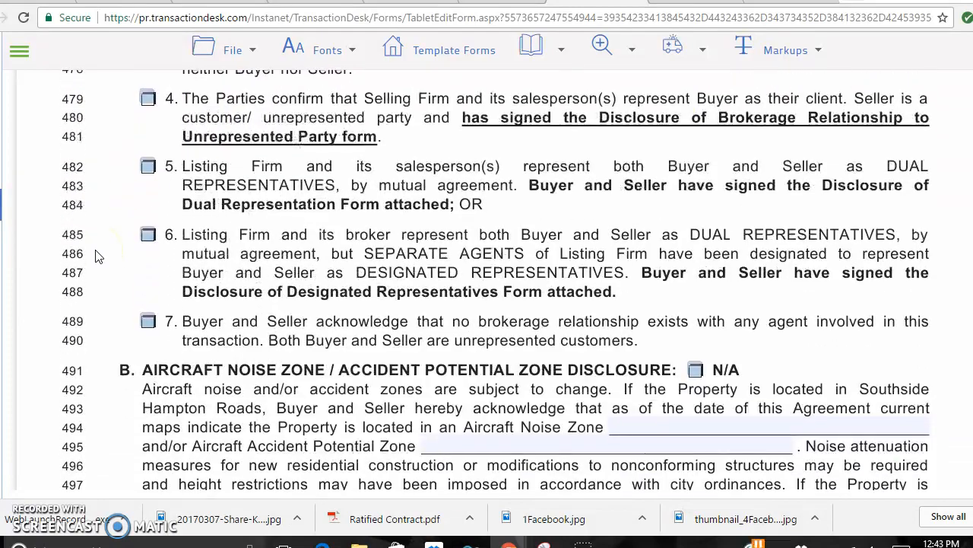
scroll(95, 256, down, 3)
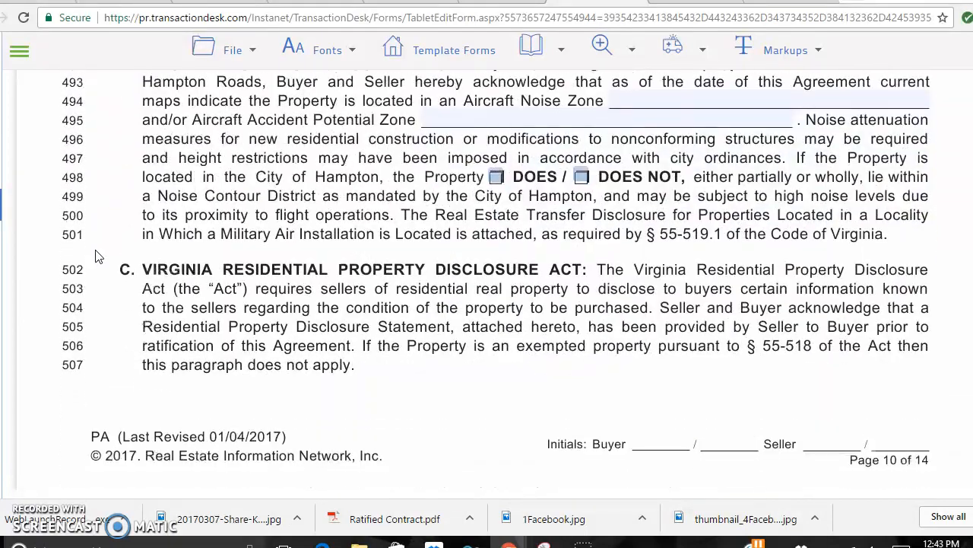
scroll(95, 257, down, 6)
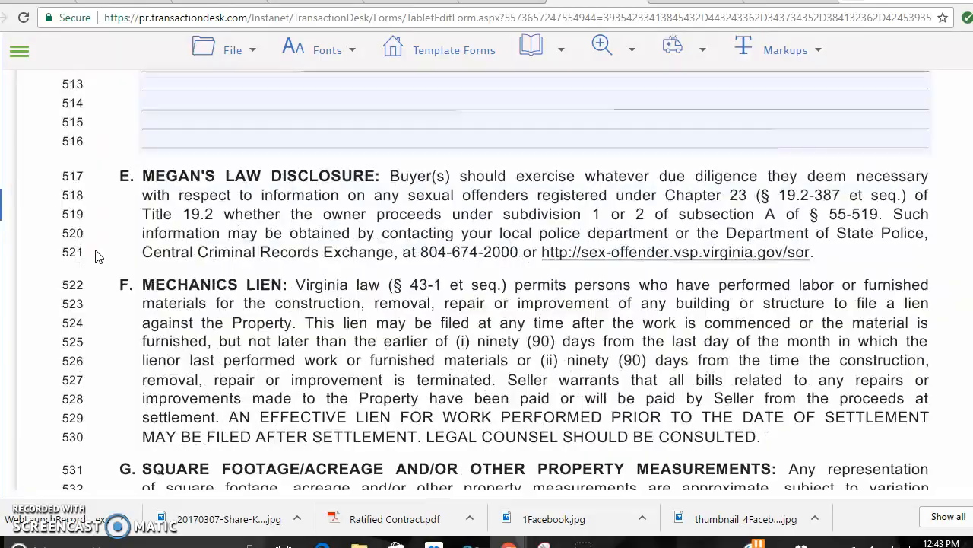
scroll(95, 256, down, 7)
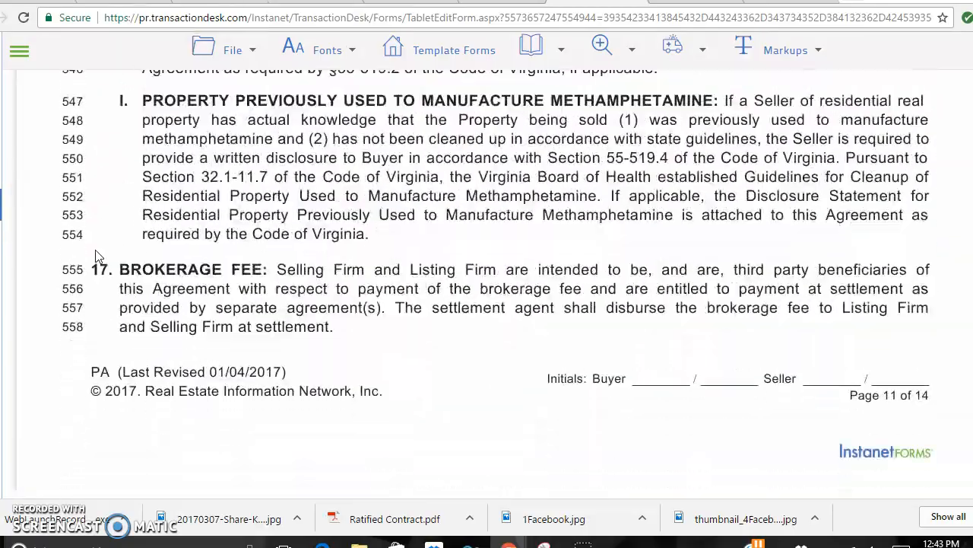
scroll(95, 256, down, 9)
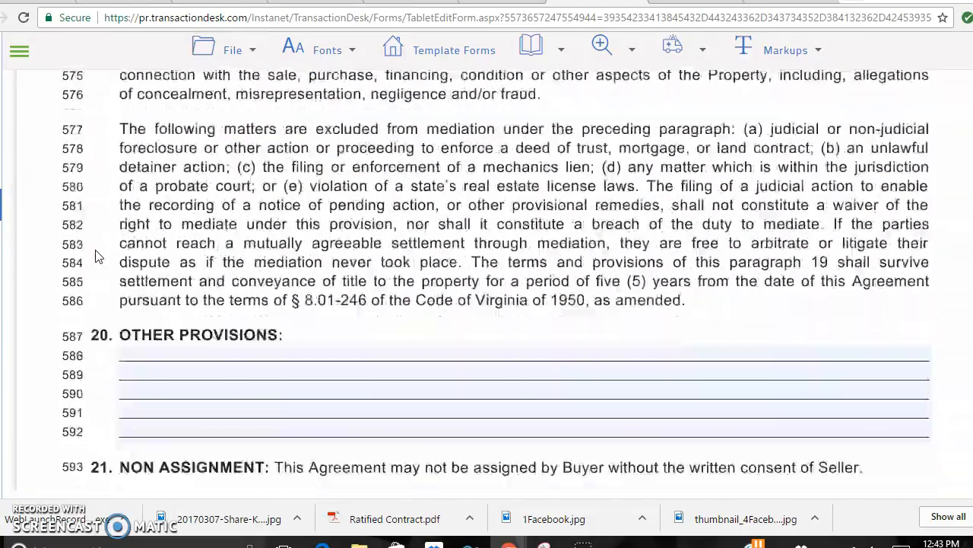
scroll(95, 256, down, 12)
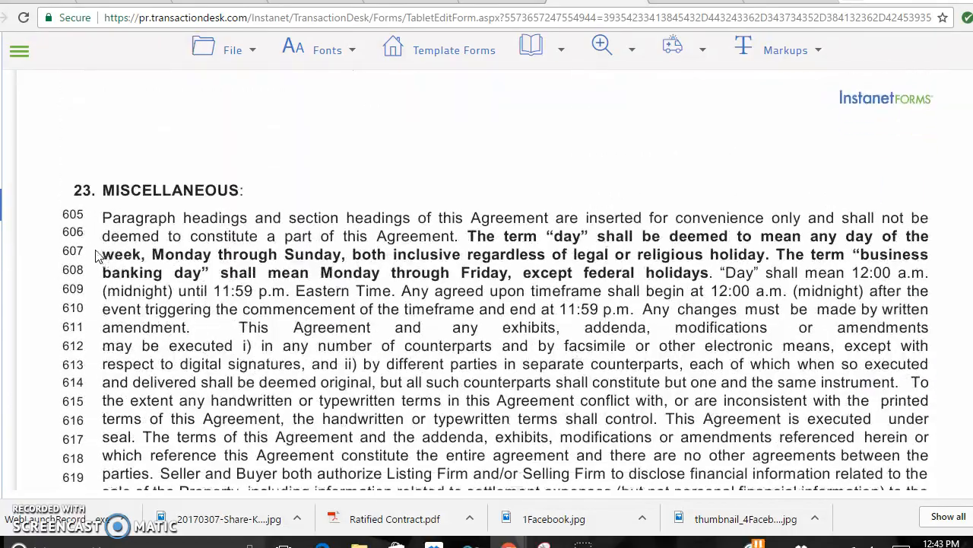
scroll(95, 257, down, 12)
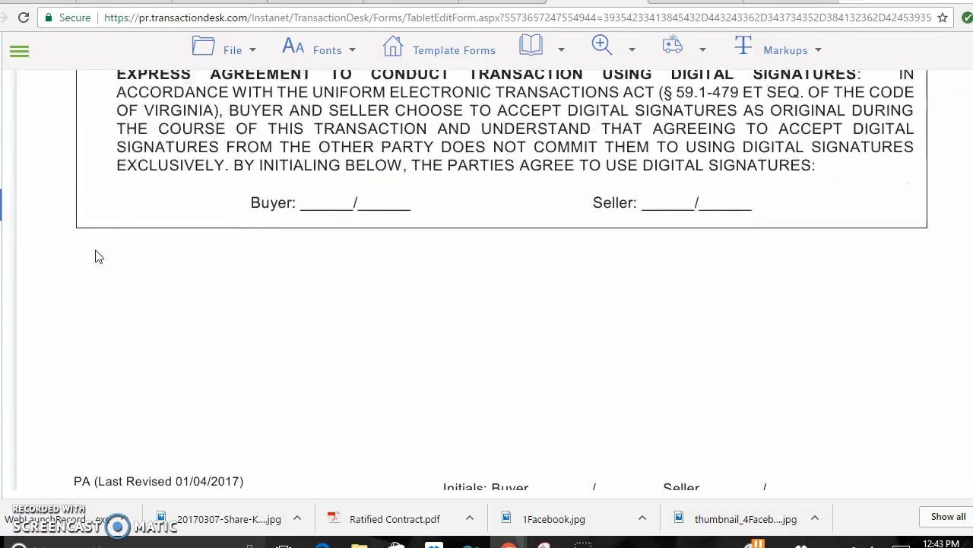
scroll(95, 257, down, 3)
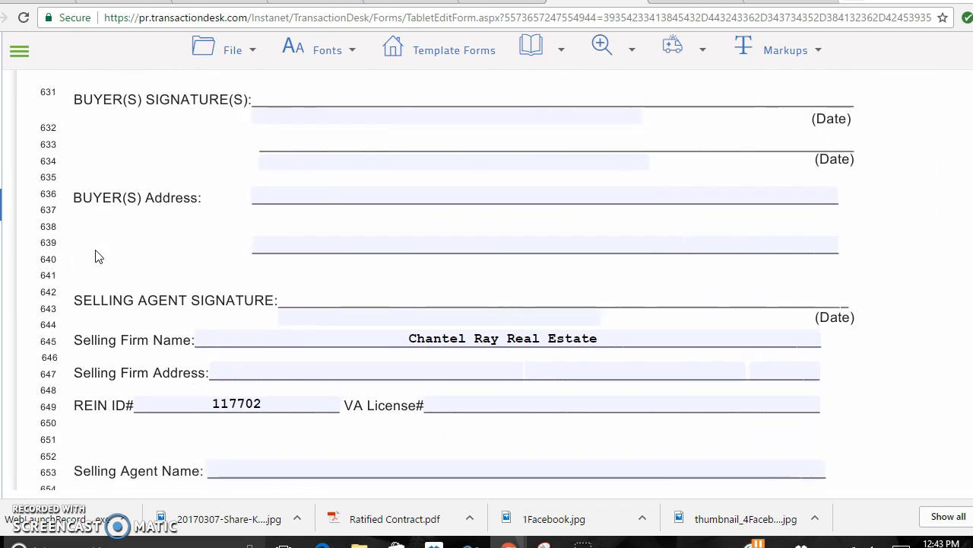
Enter the agent's name on the selling agent signature line, plus the firm's Chesapeake, VA address and VA licence number.
click(344, 313)
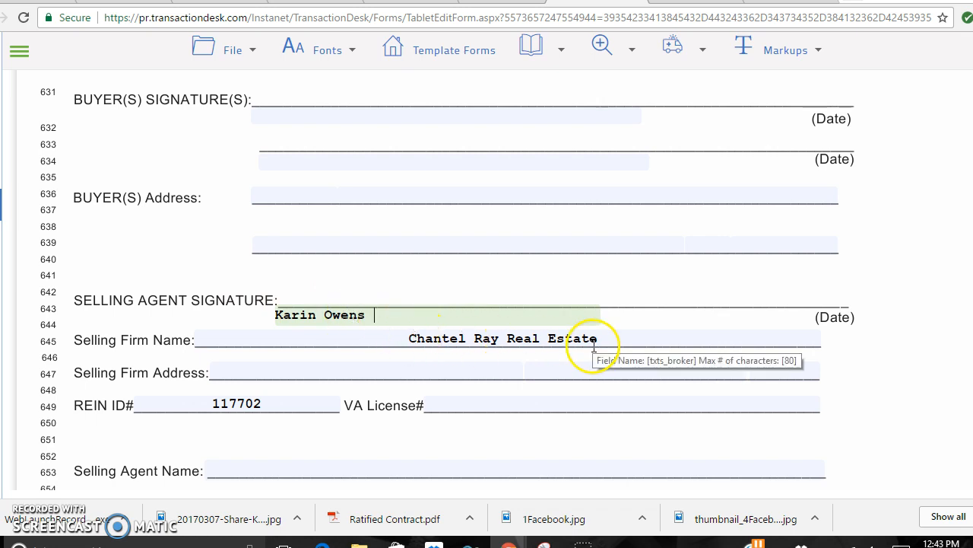
click(467, 375)
text(1044 Volvo Parkway Suite 2 Chesapeake, VA)
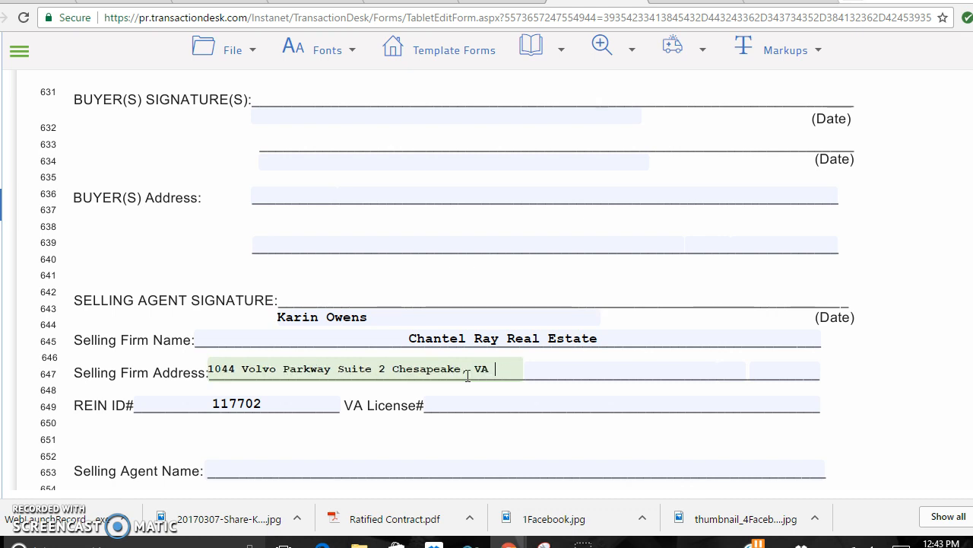
click(447, 400)
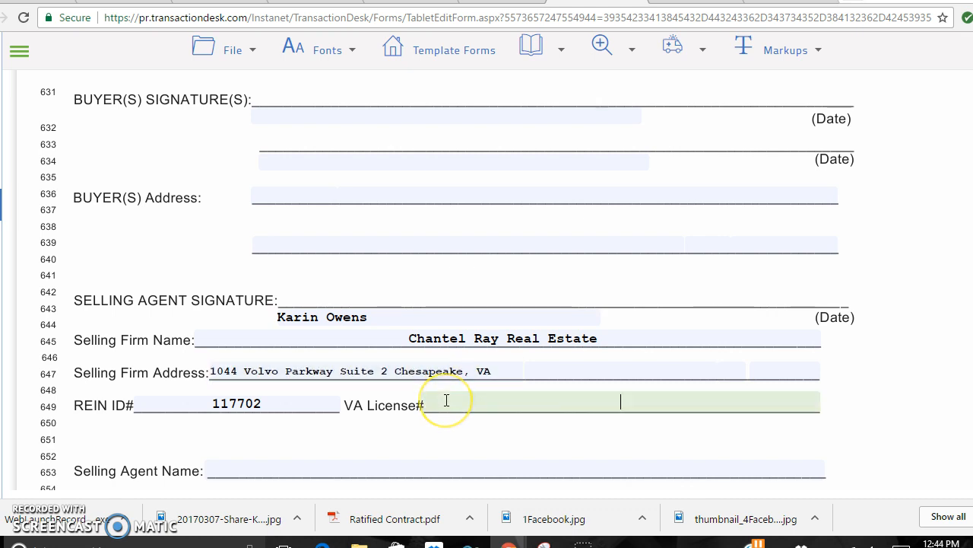
text(02)
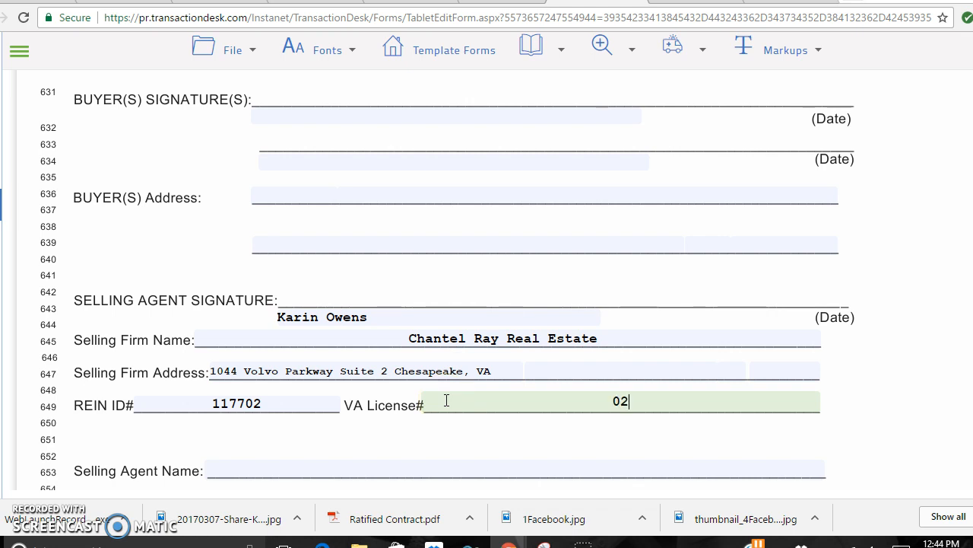
text(25498989)
click(727, 477)
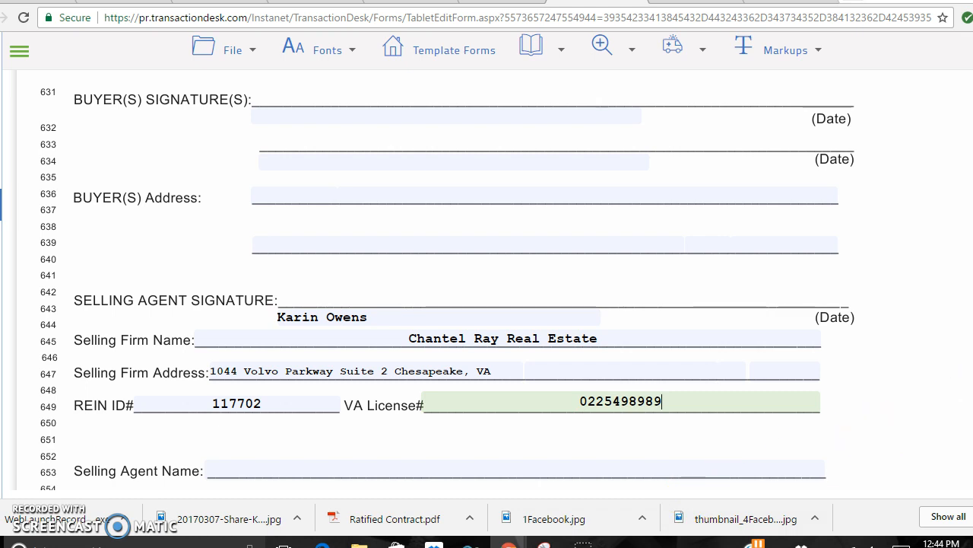
click(951, 441)
Enter the selling agent's name and REIN ID in the PA signature block.
scroll(951, 441, down, 2)
scroll(955, 441, down, 5)
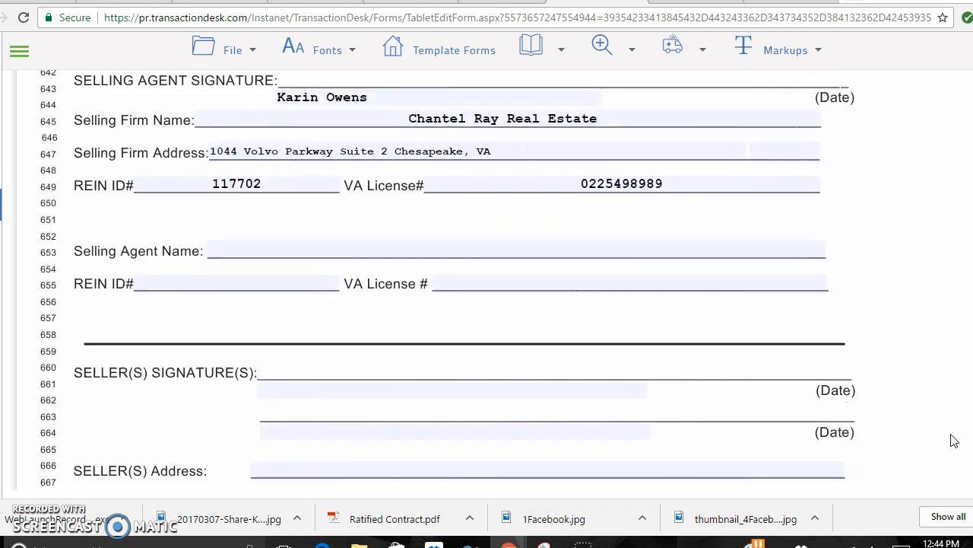
scroll(954, 442, down, 3)
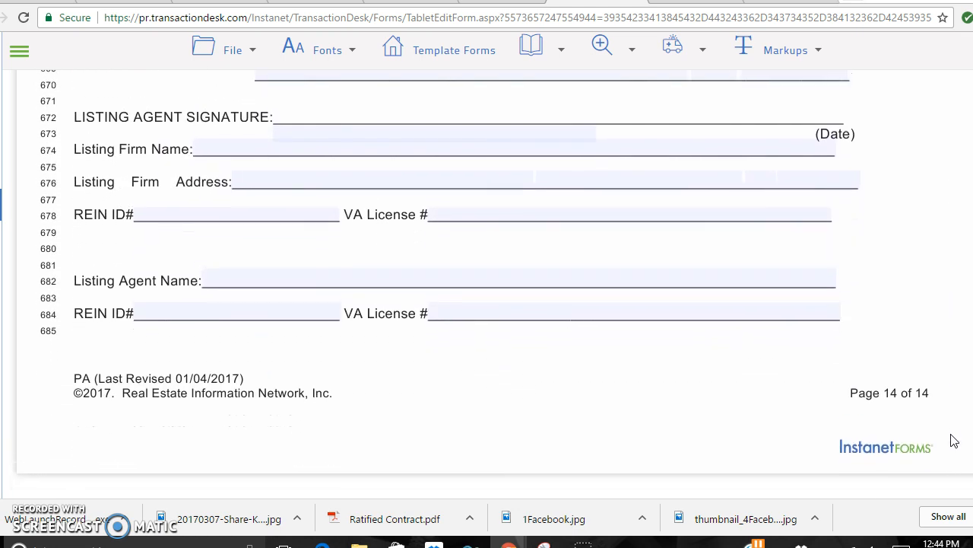
scroll(955, 441, up, 7)
scroll(950, 442, up, 1)
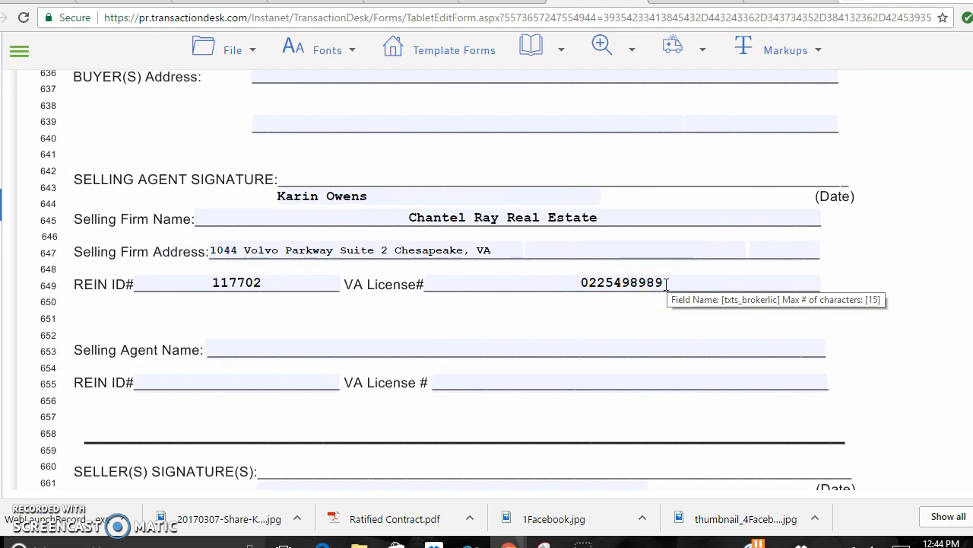
click(659, 281)
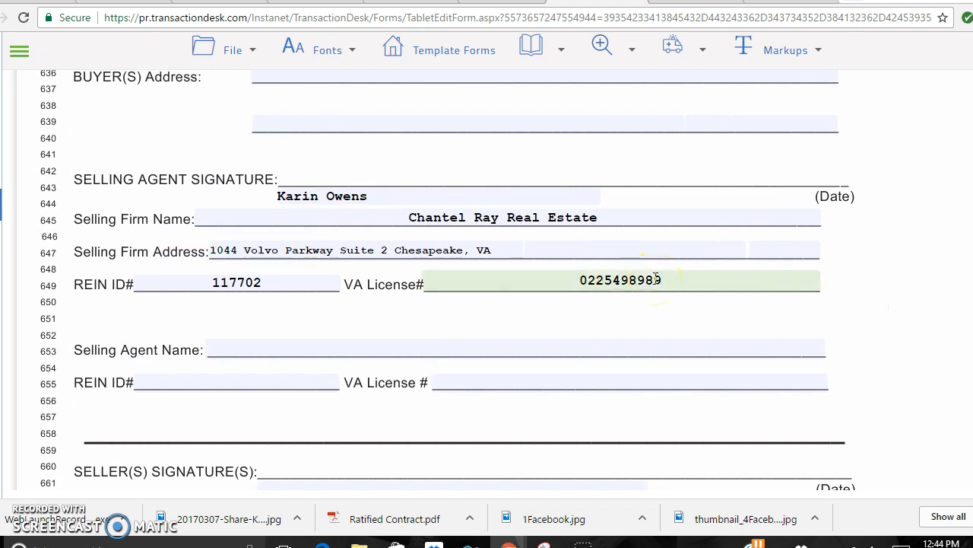
click(279, 349)
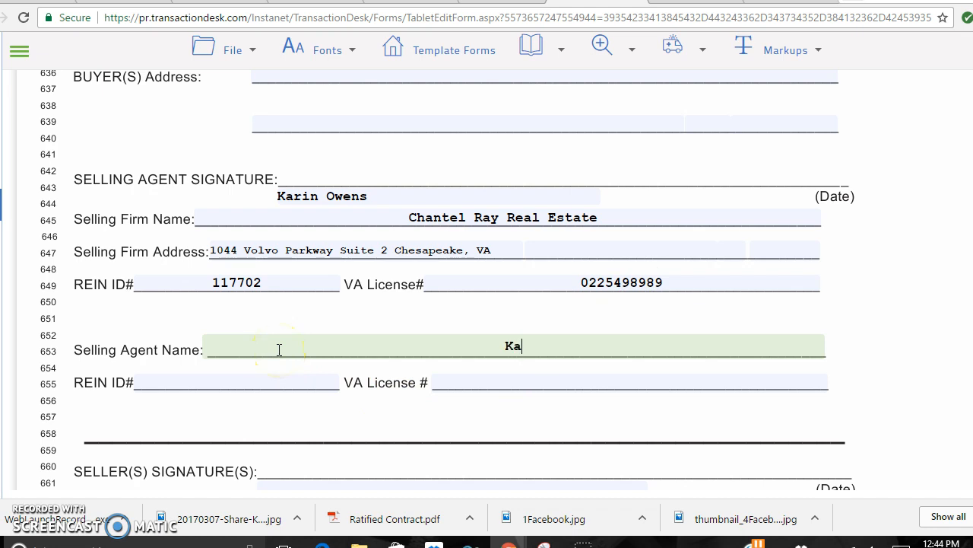
text(ns)
click(273, 376)
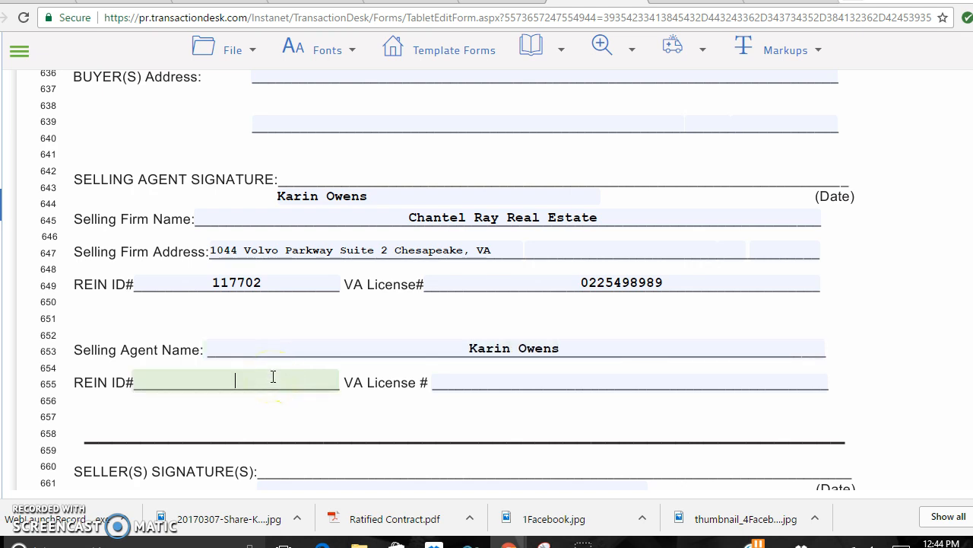
key(Tab)
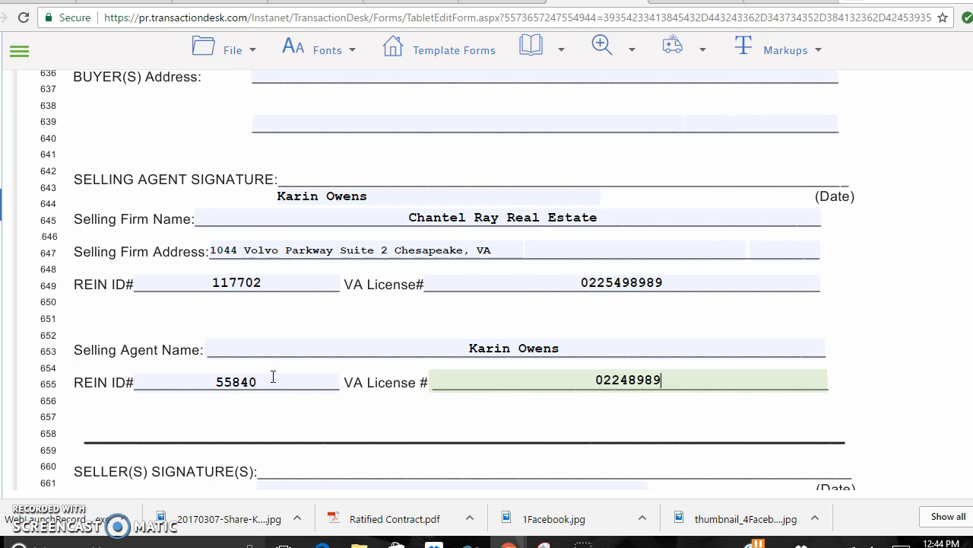
Delete the value in the selling firm's VA License# field.
click(661, 282)
drag(661, 281, 584, 276)
key(BackSpace)
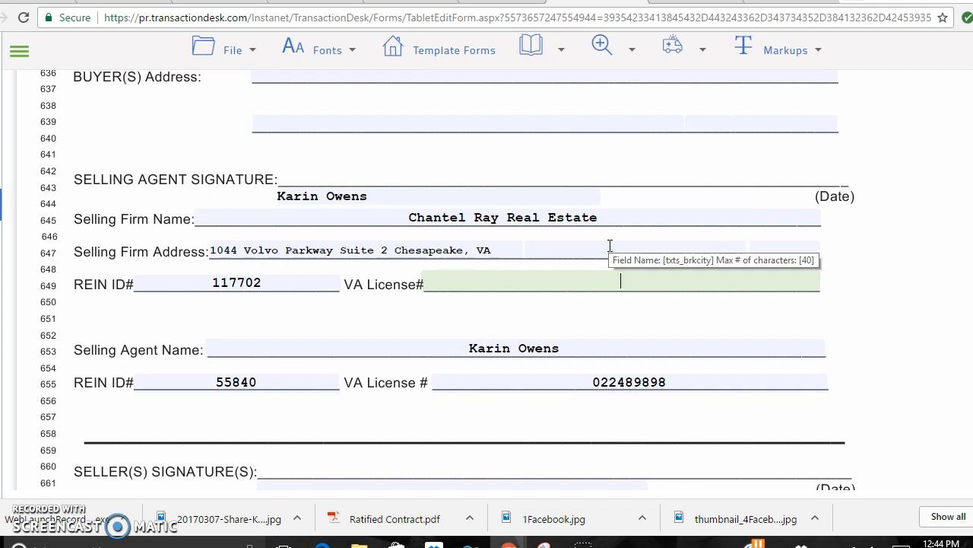
click(609, 283)
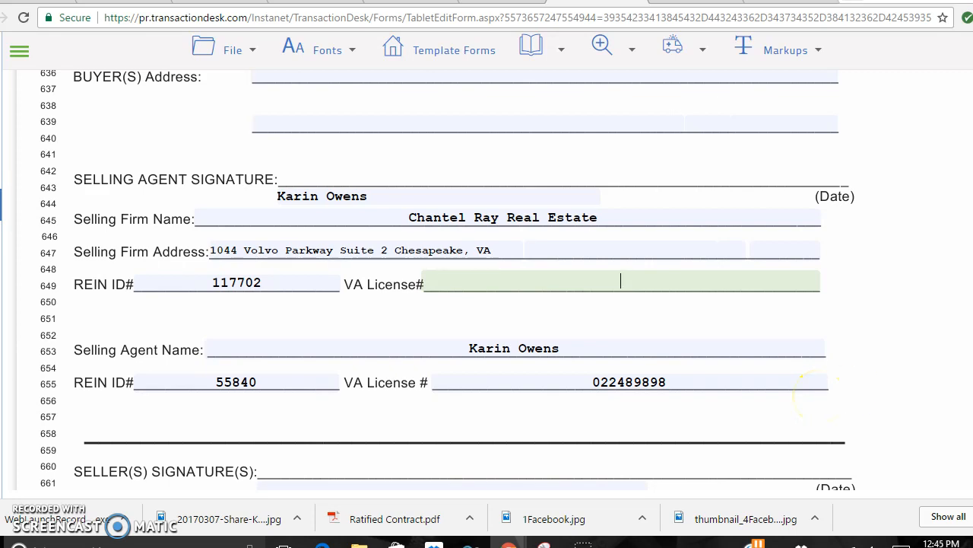
scroll(814, 391, up, 6)
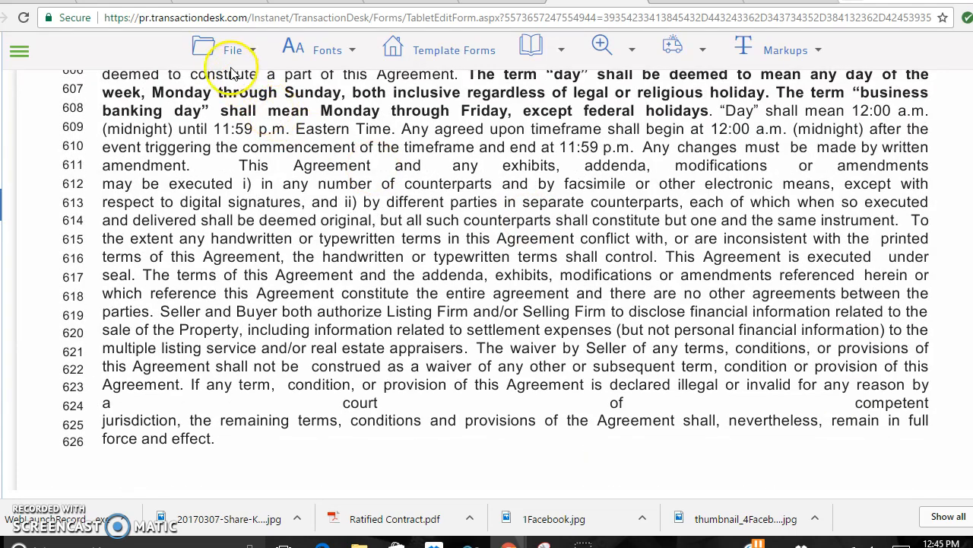
Save the edited PA form via File > Save and go back to the Transaction Template page.
click(227, 52)
mouse_move(235, 140)
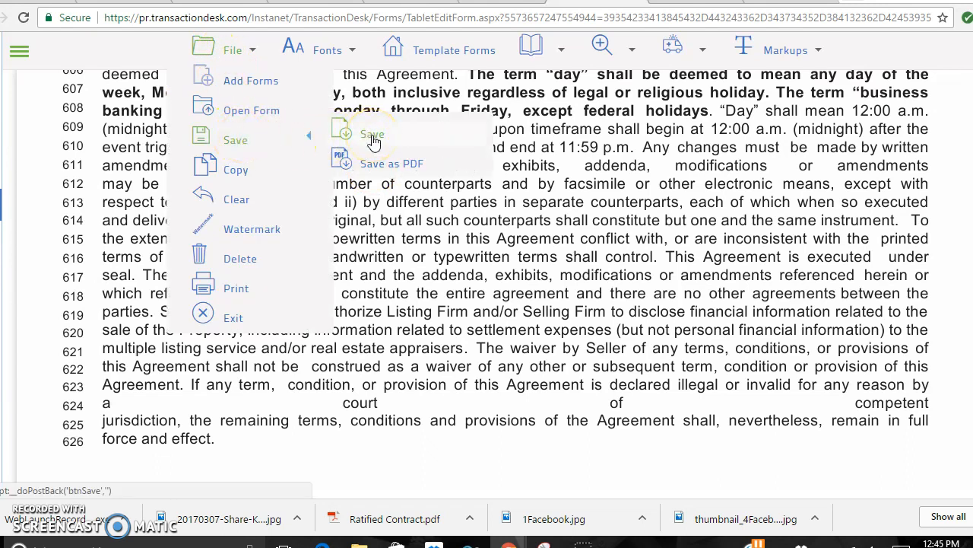
click(374, 141)
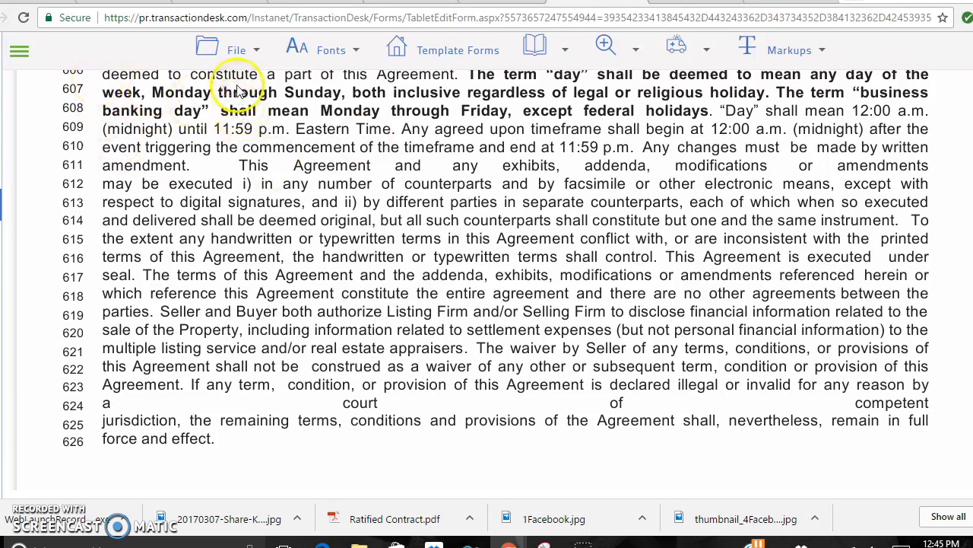
click(1, 18)
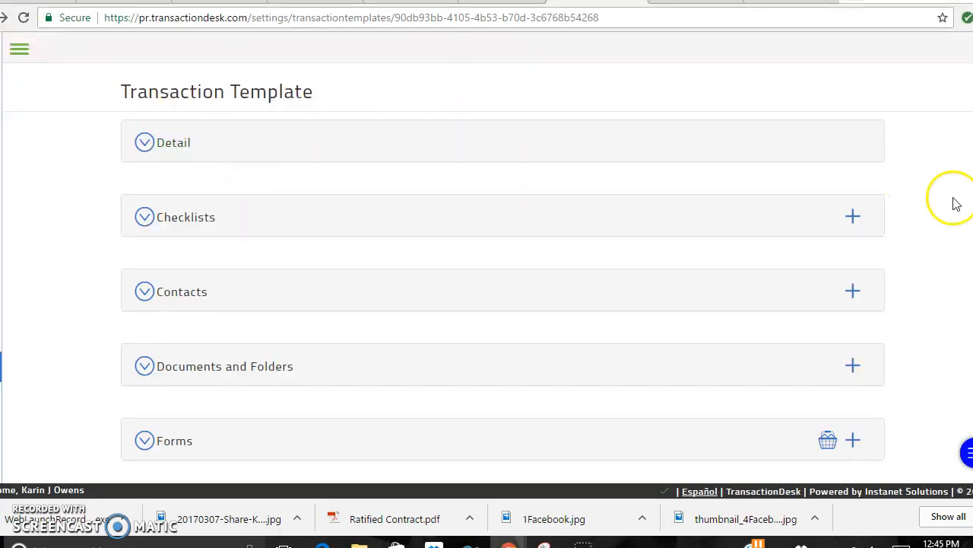
Open the COM-1 Selling Firm Brokerage Fee Notice from the template's forms list.
click(183, 444)
scroll(502, 304, down, 3)
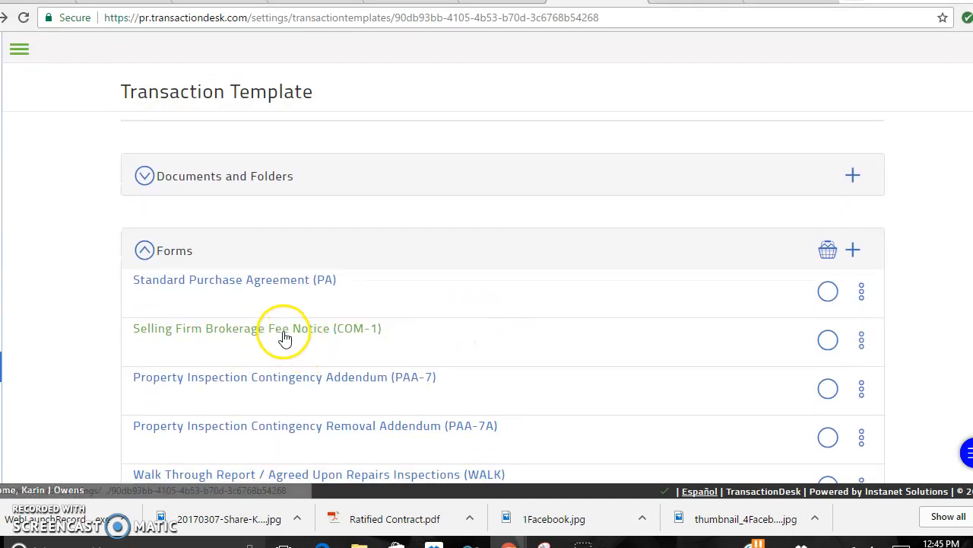
click(285, 339)
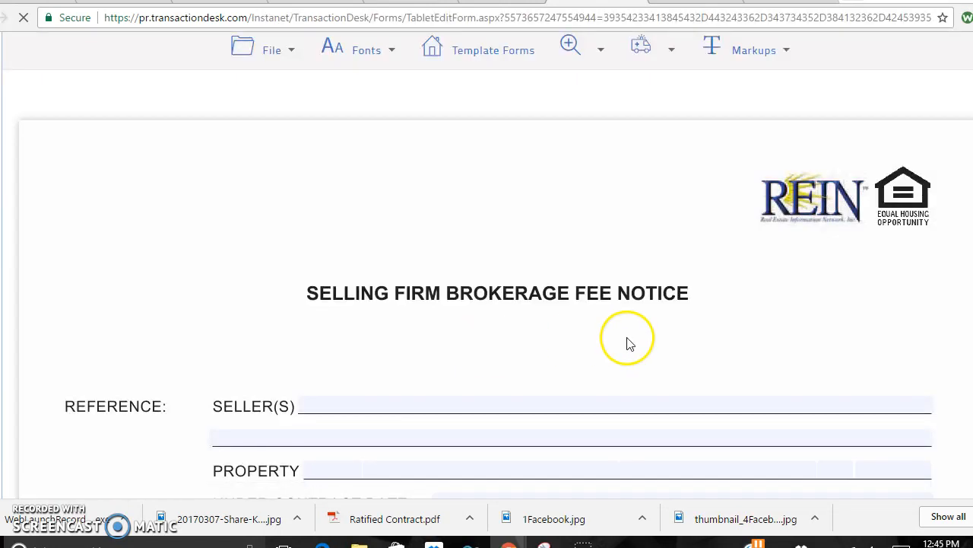
scroll(832, 259, down, 3)
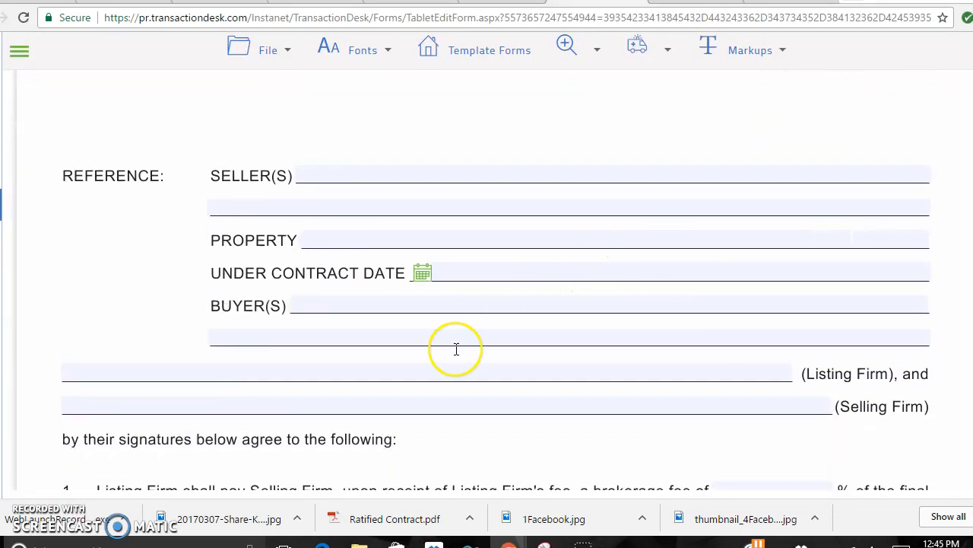
Enter the brokerage's name in the Reference block Selling Firm field and the Selling Firm signature line.
click(541, 404)
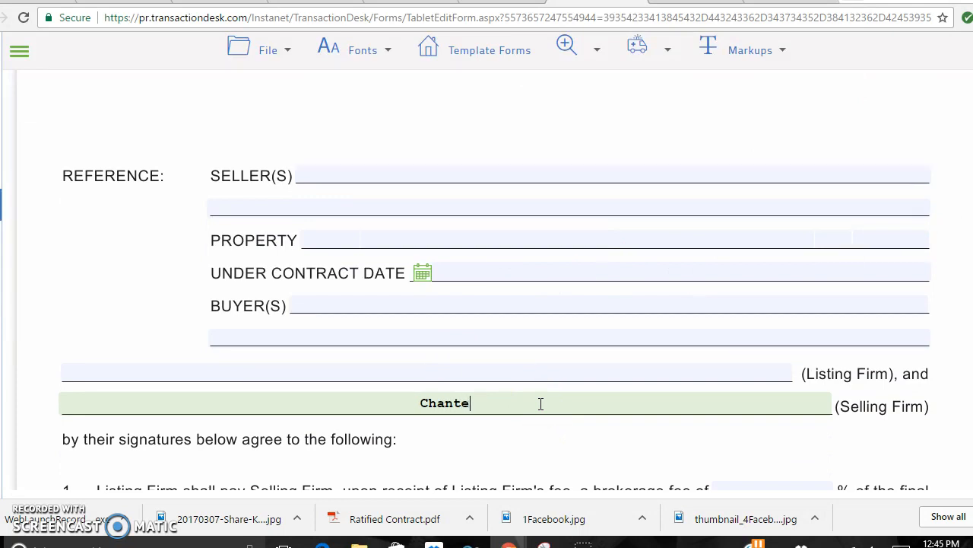
text(Chantel Ray Rea)
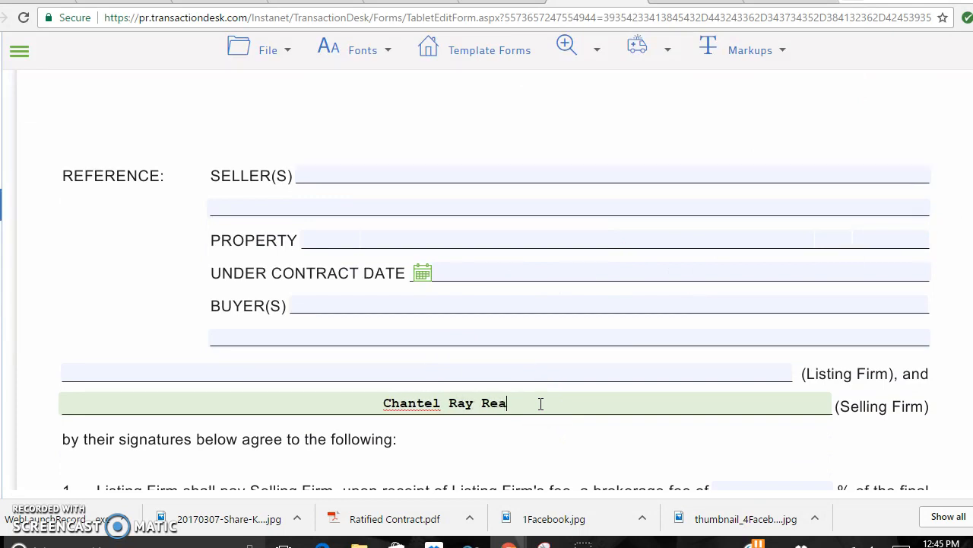
text(l Estate)
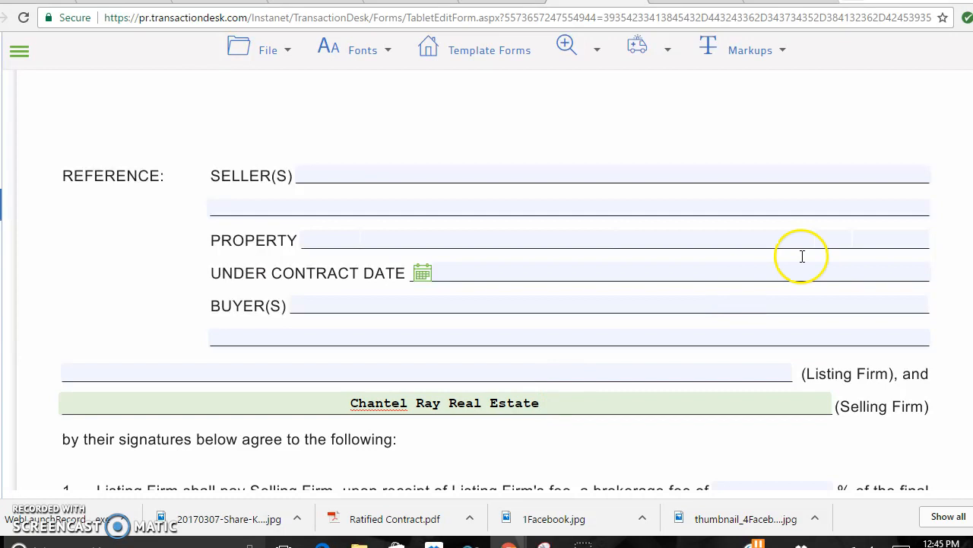
scroll(803, 256, down, 5)
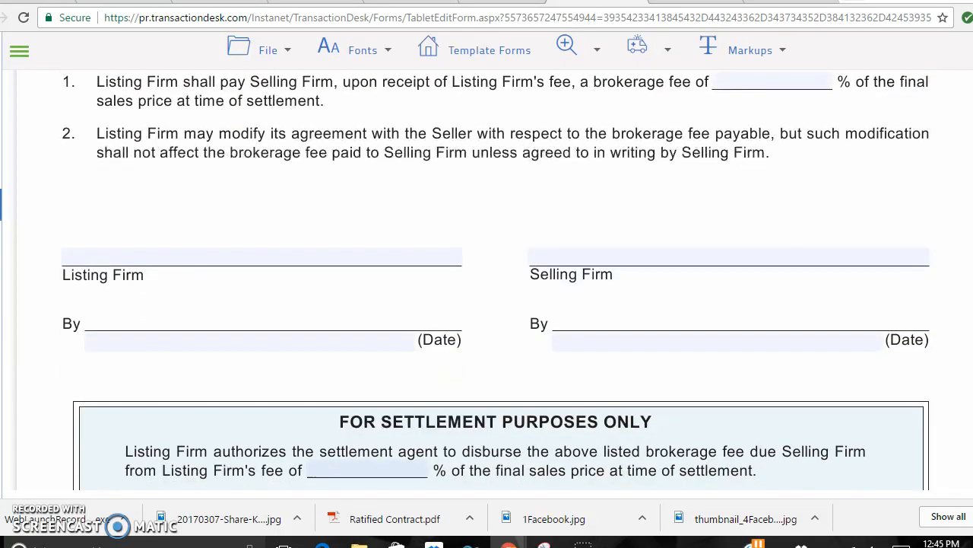
scroll(496, 277, down, 2)
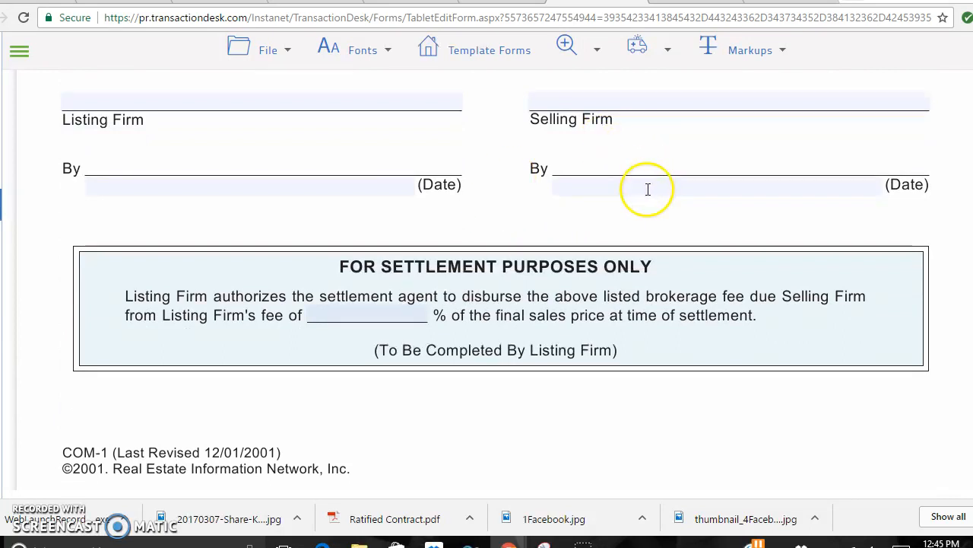
click(626, 92)
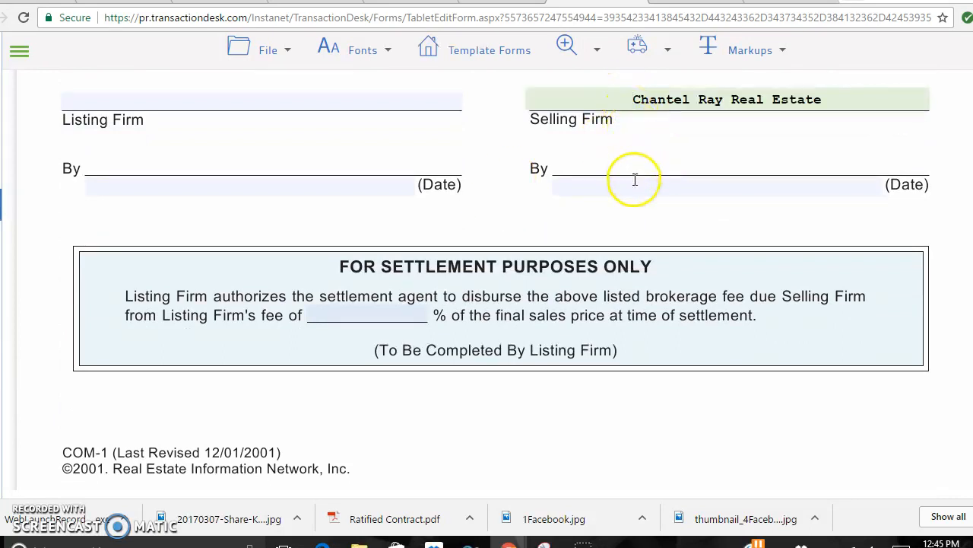
click(635, 180)
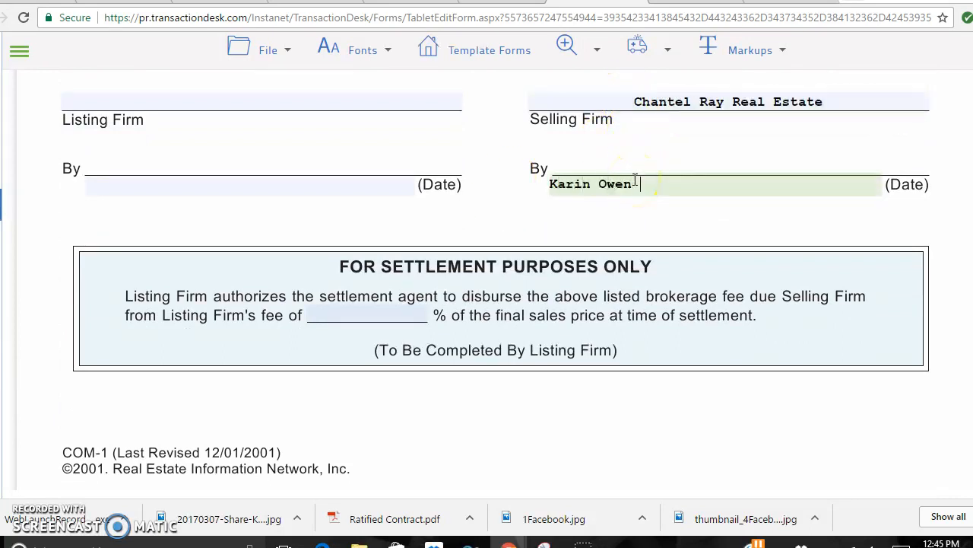
Save the COM-1 form via File > Save and go back to the Transaction Template page.
click(266, 50)
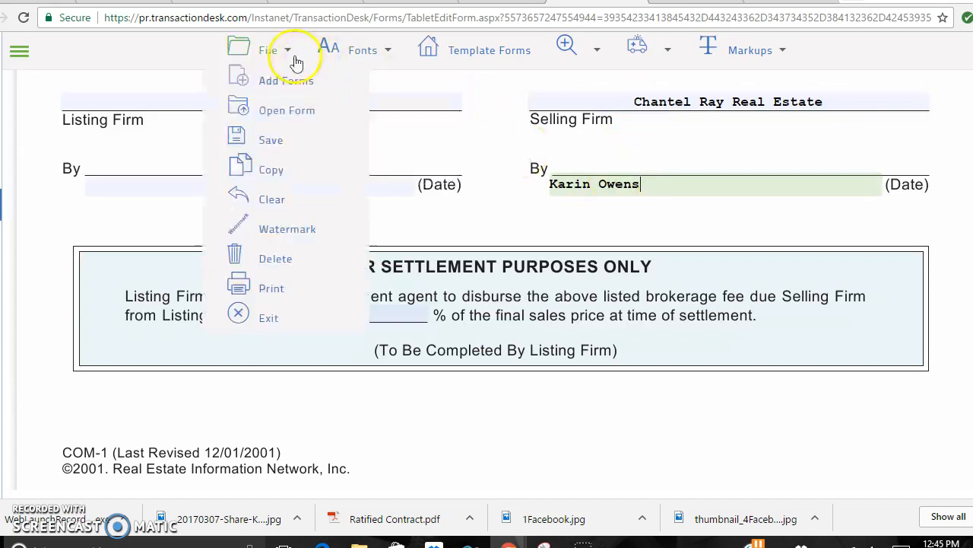
mouse_move(287, 138)
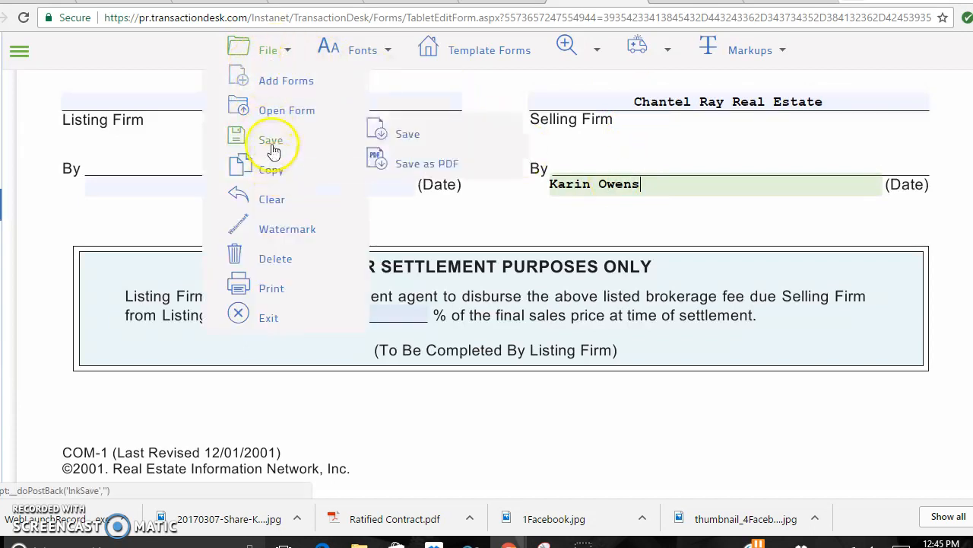
click(380, 136)
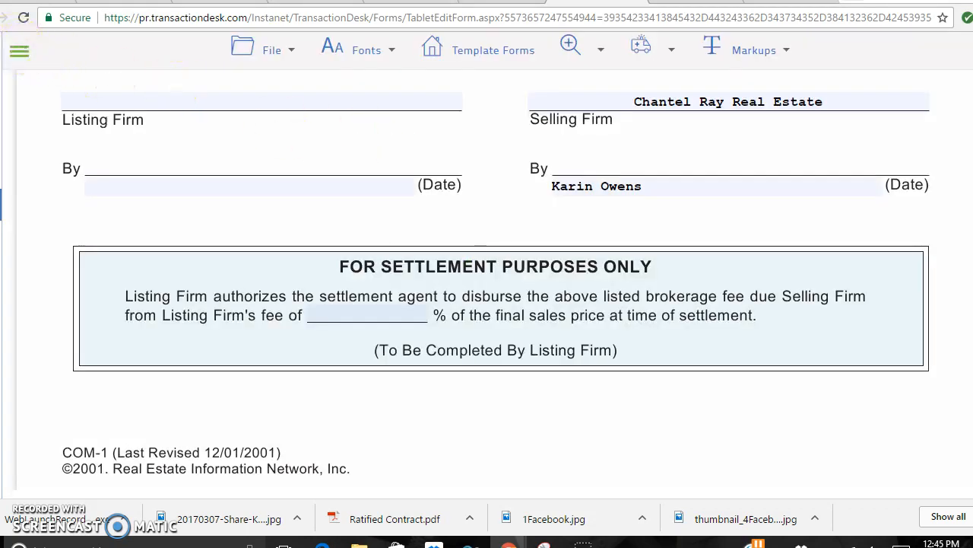
click(0, 17)
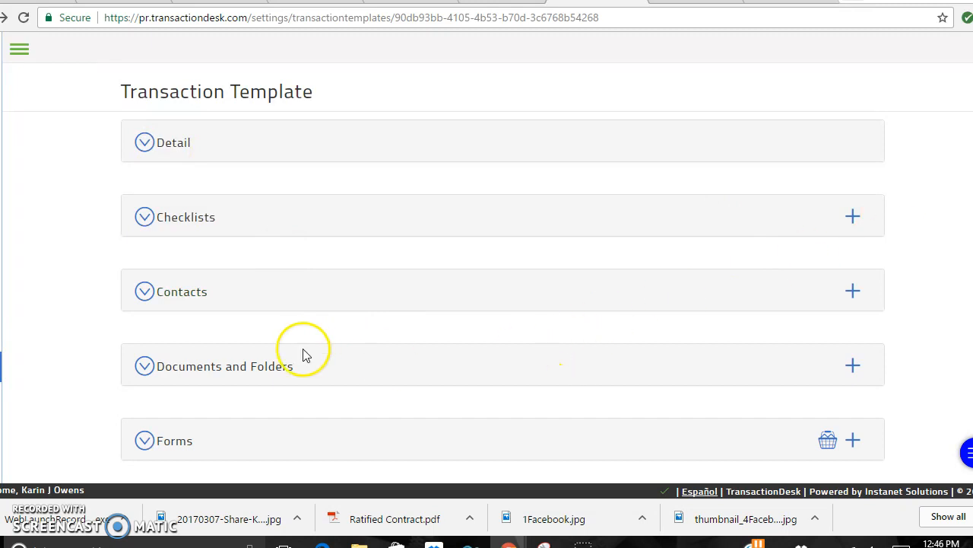
Check the Buyer Packet in Setup > Transaction Templates, then show the Transactions list.
click(1, 366)
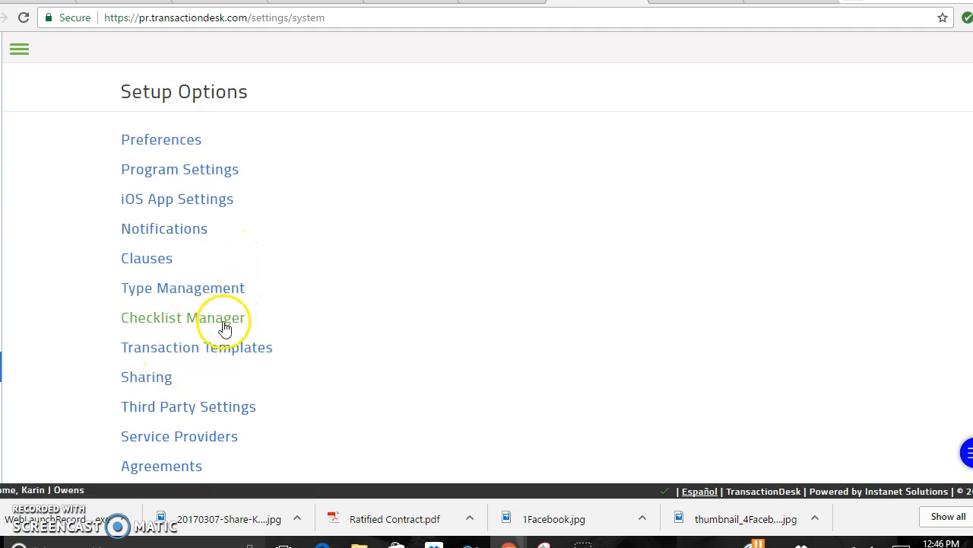
click(202, 347)
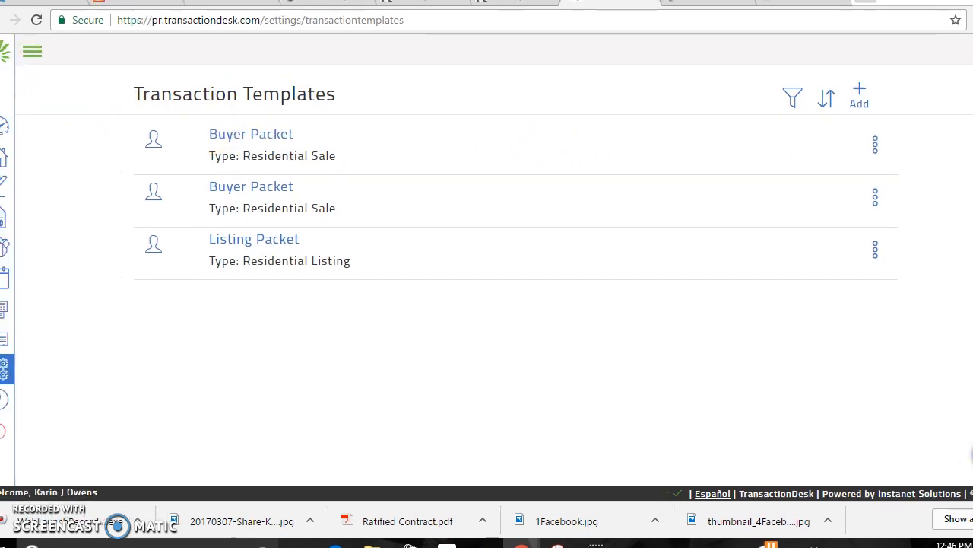
click(15, 373)
click(221, 349)
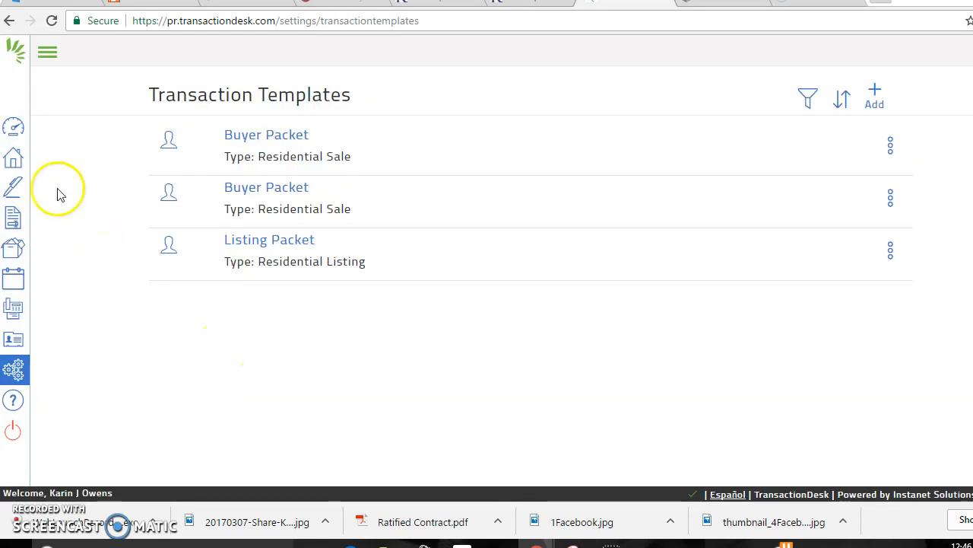
click(16, 162)
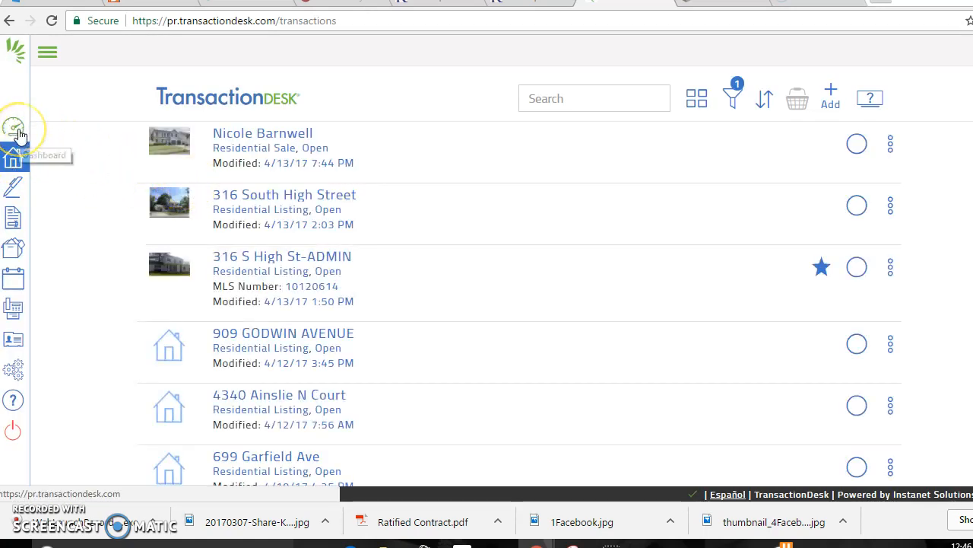
Start a new transaction from the Dashboard, naming it with the suggested buyer's offer.
click(15, 130)
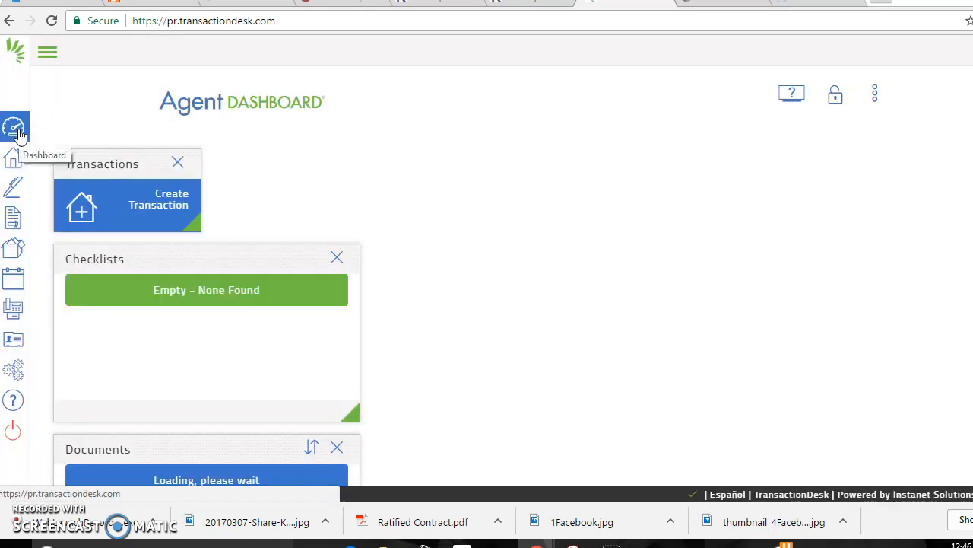
click(179, 214)
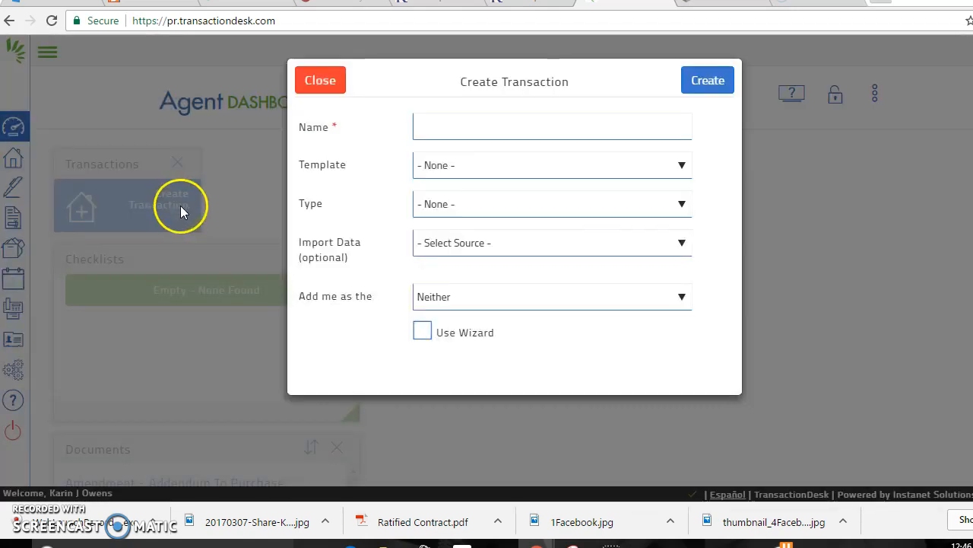
click(457, 131)
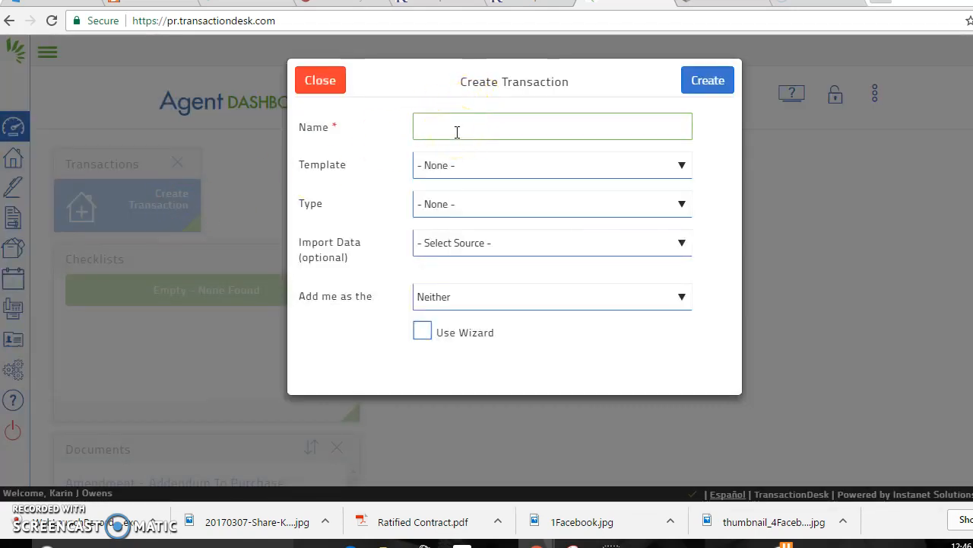
text(NI)
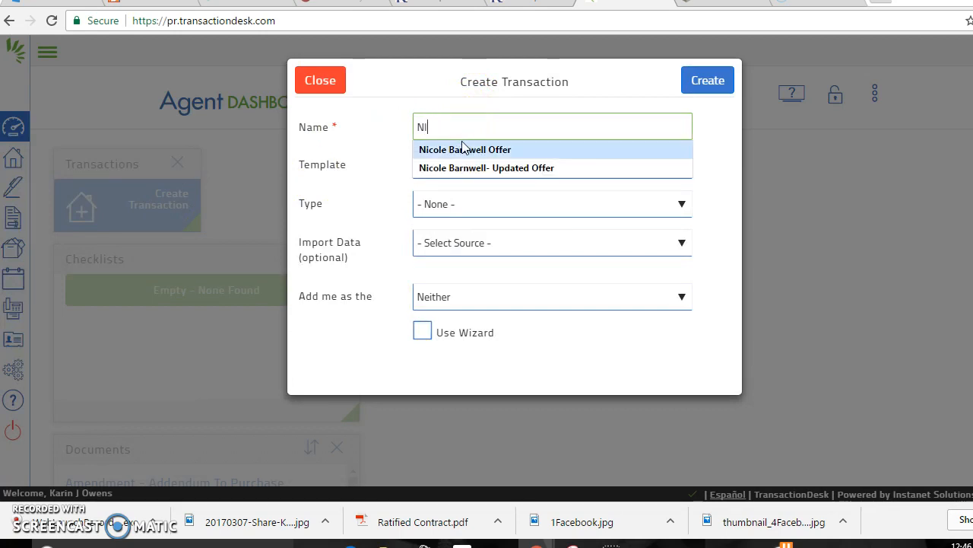
click(460, 150)
Base it on the Buyer Packet template with no import source, and create it.
click(442, 168)
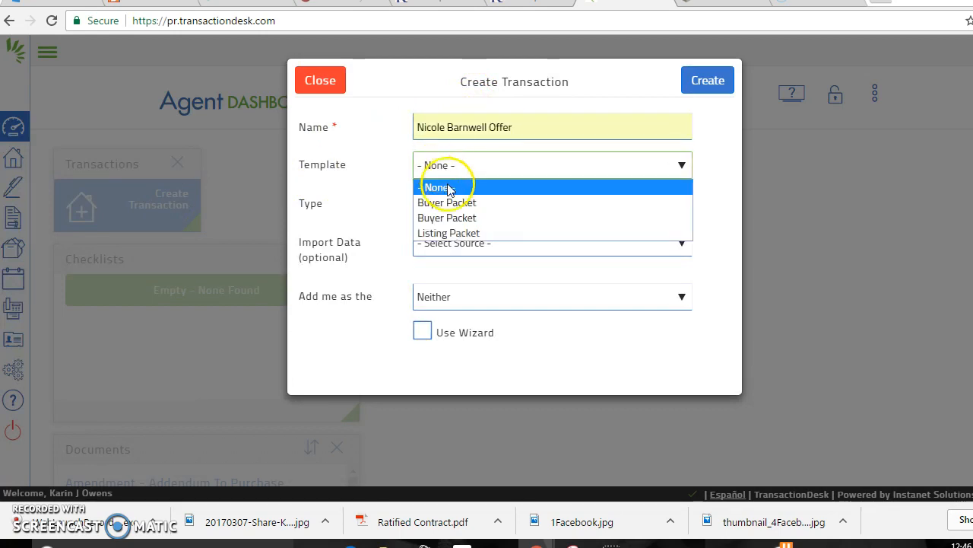
click(455, 204)
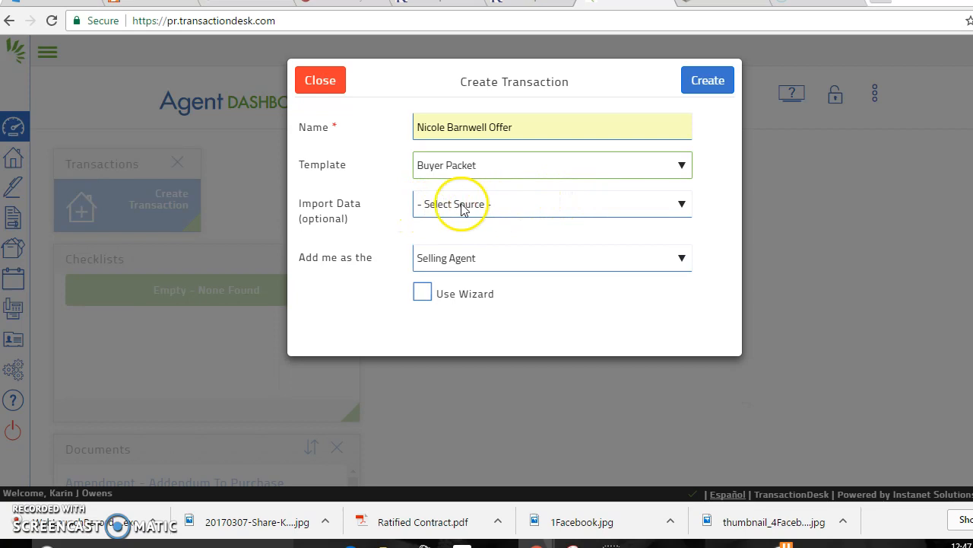
click(431, 207)
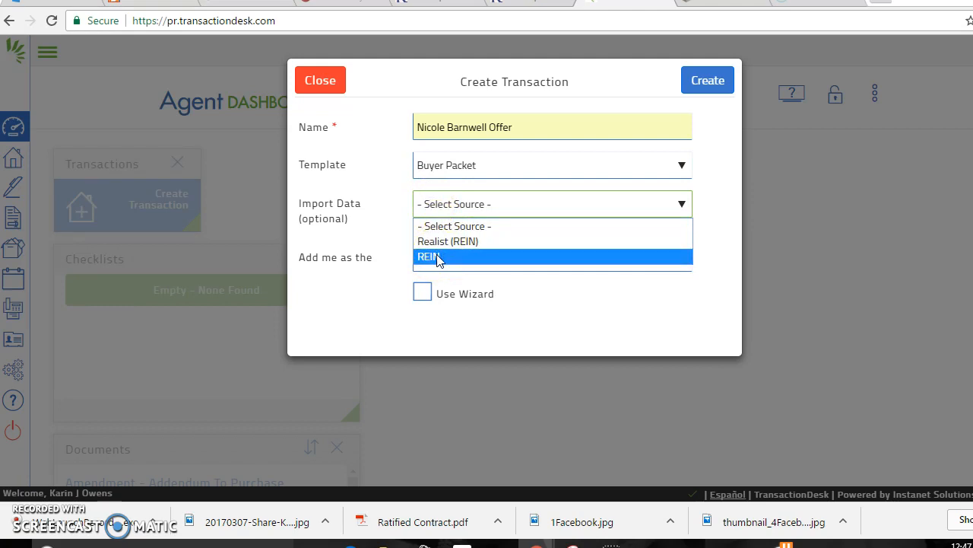
click(439, 260)
click(433, 238)
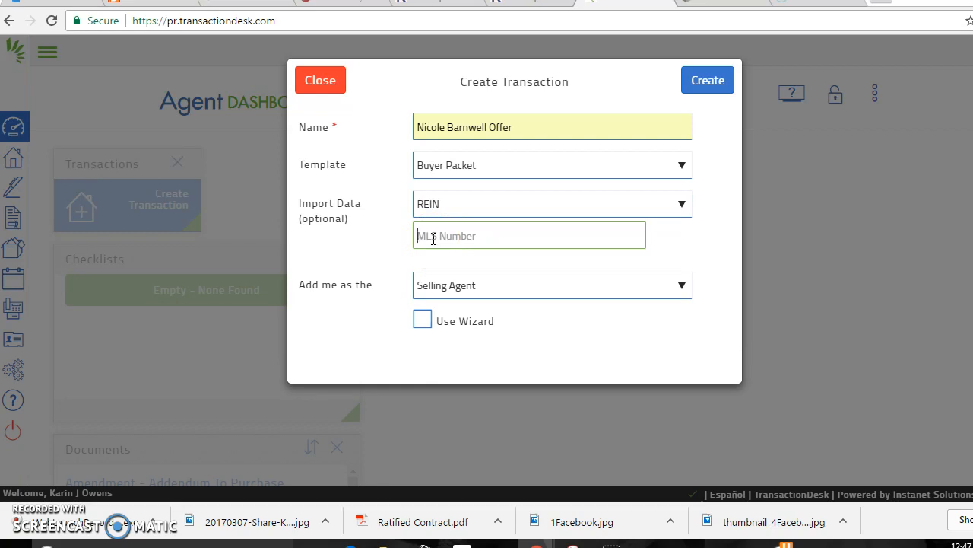
click(512, 213)
click(482, 230)
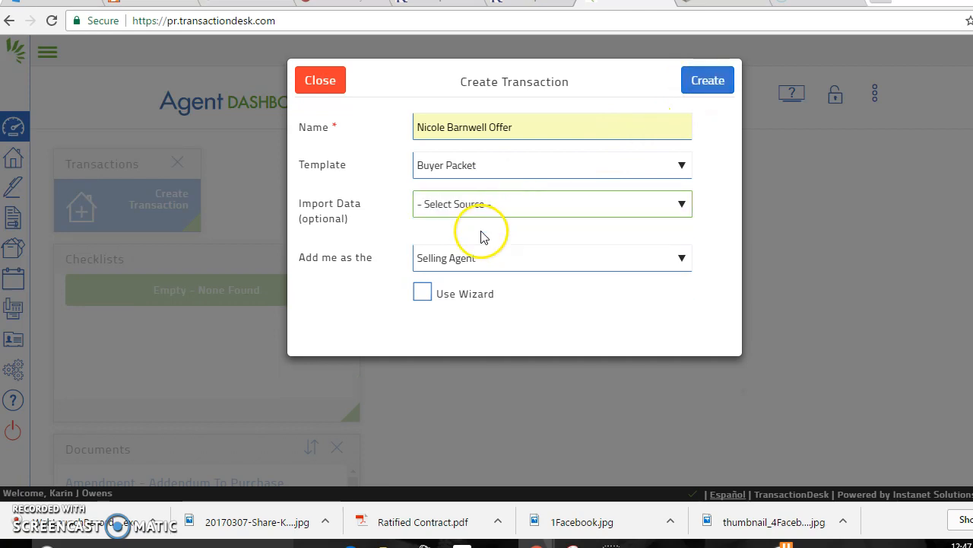
click(713, 80)
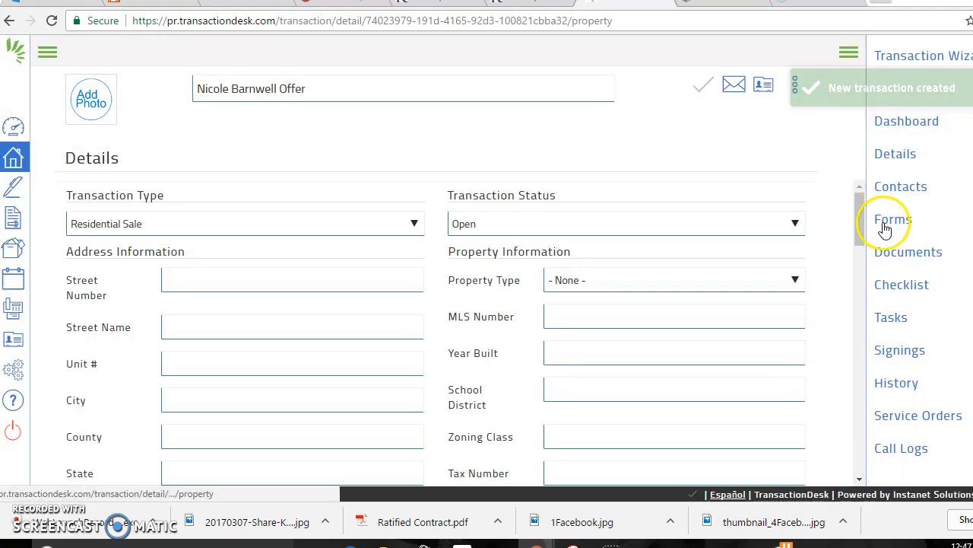
Open the Standard Purchase Agreement (PA) from the transaction's forms, then close line 1's agreement-date picker unused.
click(884, 225)
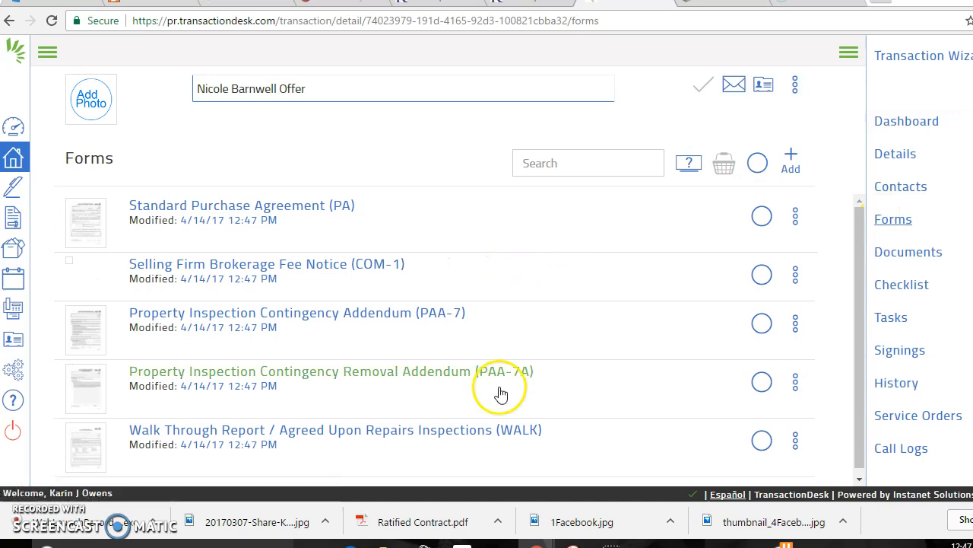
click(276, 208)
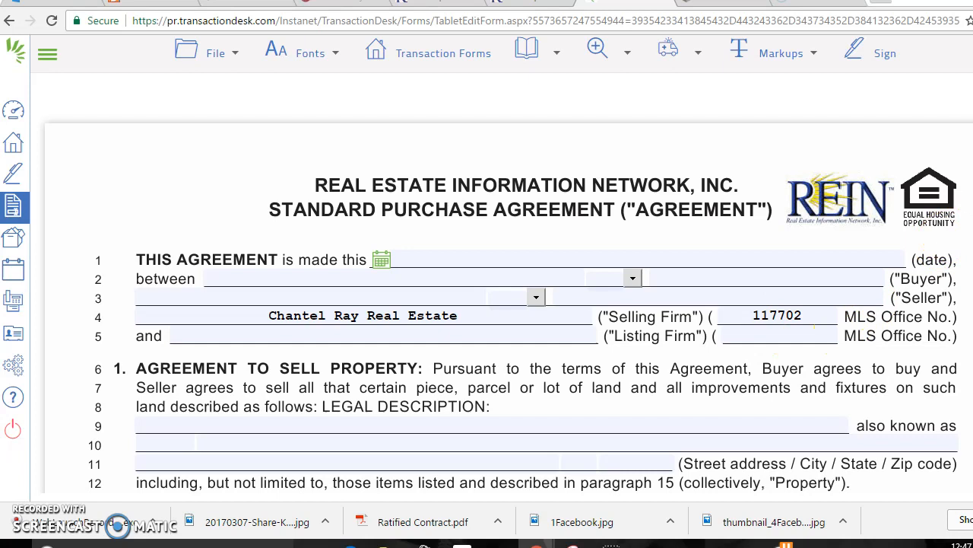
click(380, 260)
click(417, 213)
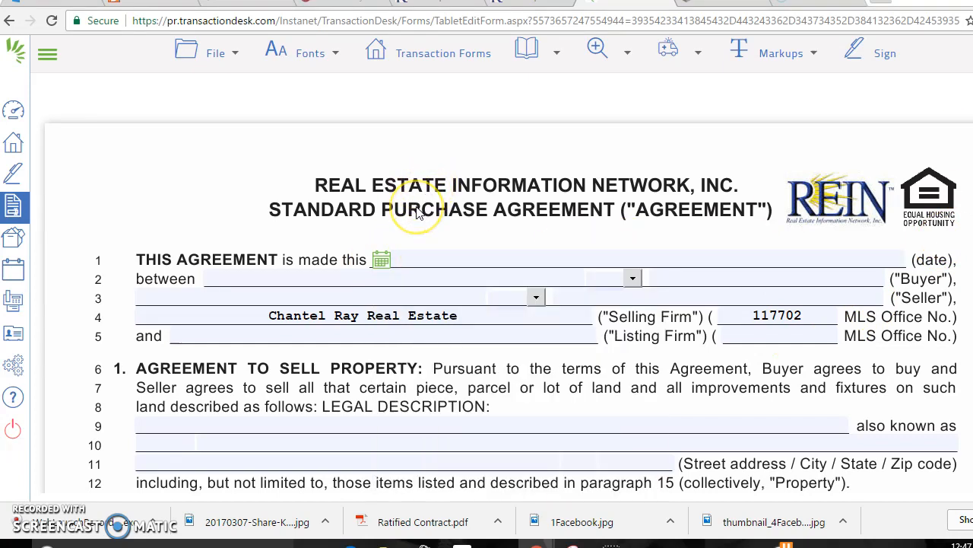